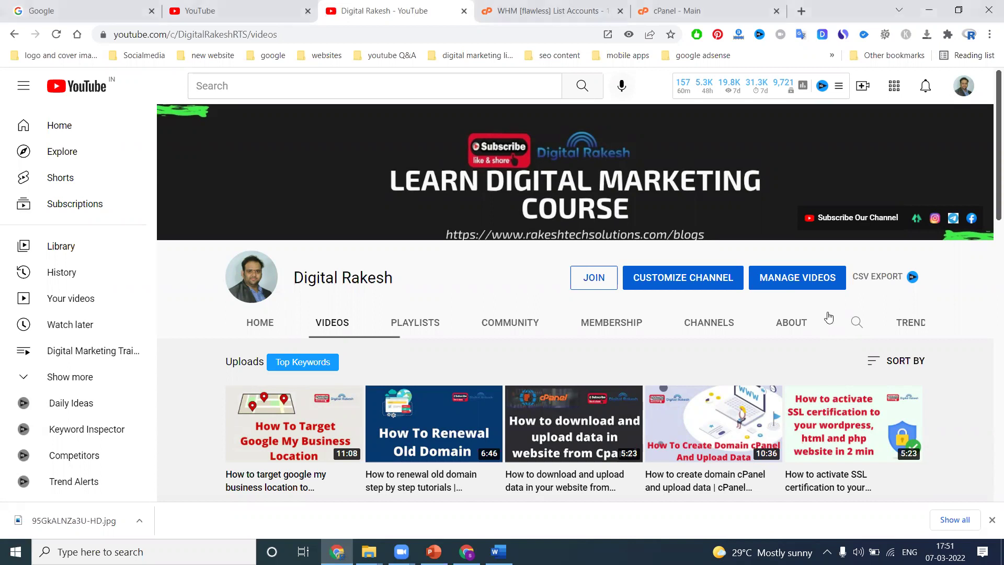
- Switch with Alt+Tab to the Chrome window showing the SLP Infra Solutions website
key(alt+Tab)
key(alt+Tab)
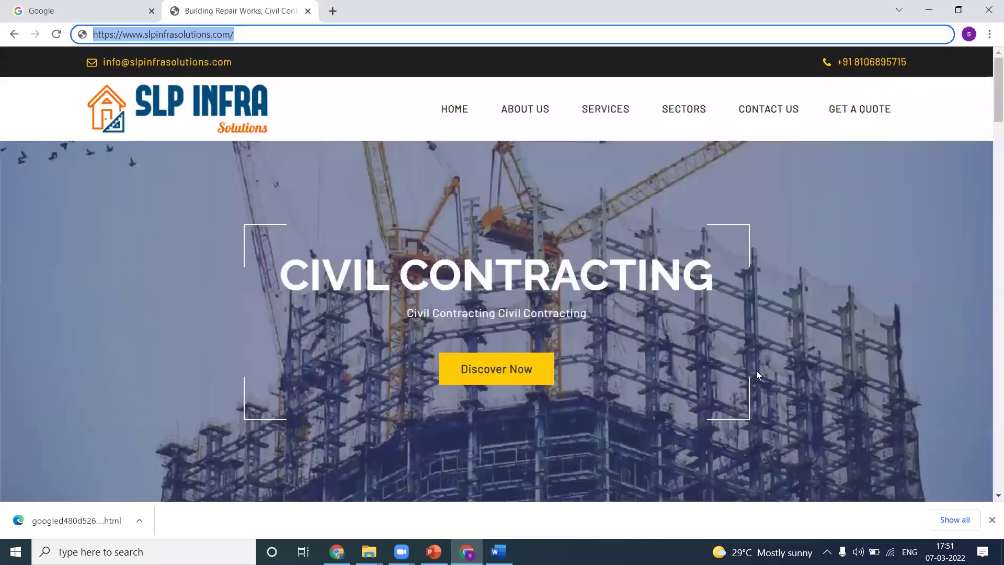
- Load google.com/analytics in a new browser tab to reach the Analytics welcome page
click(330, 10)
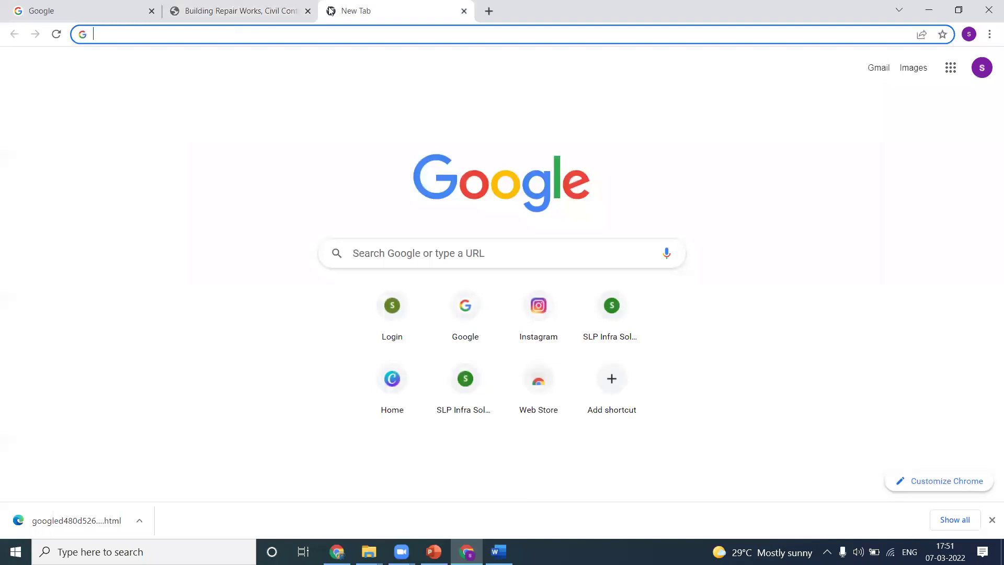
text(google.com)
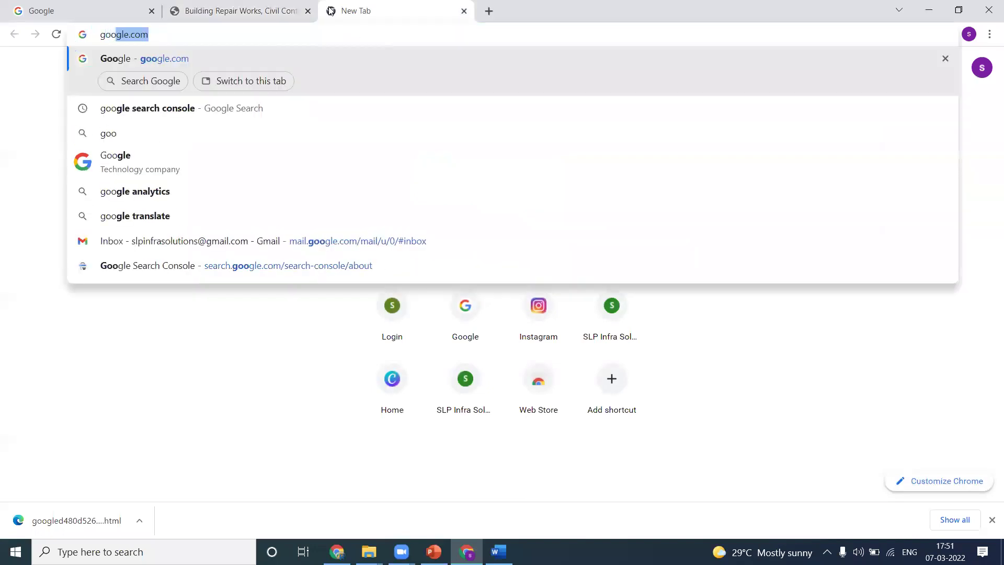
key(Right)
text(/a)
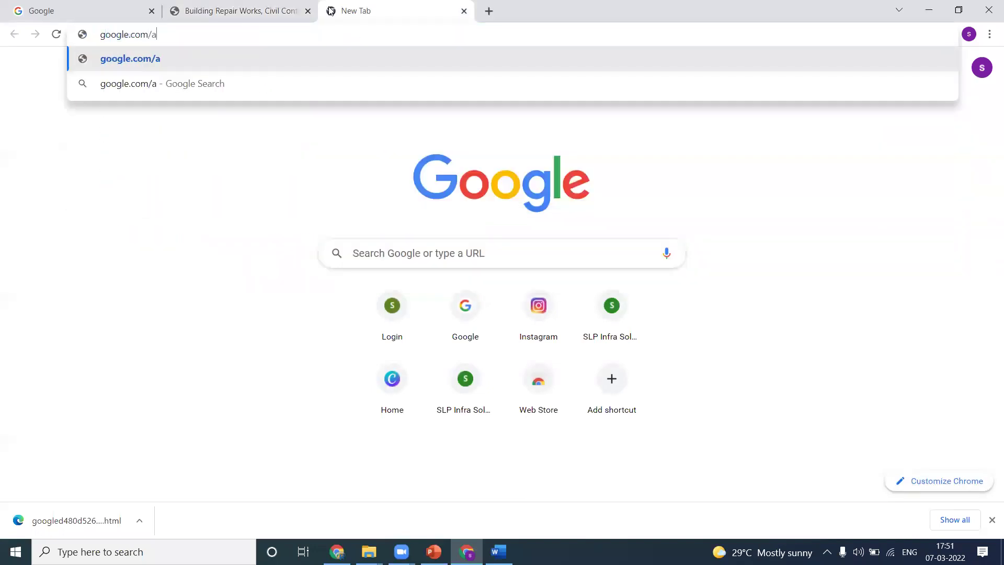
text(nalytics)
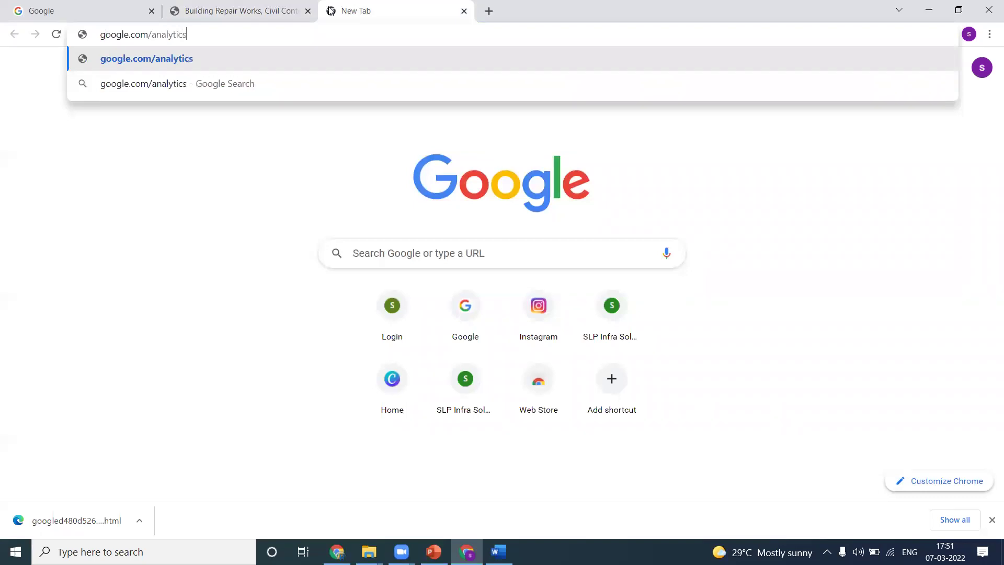
key(Return)
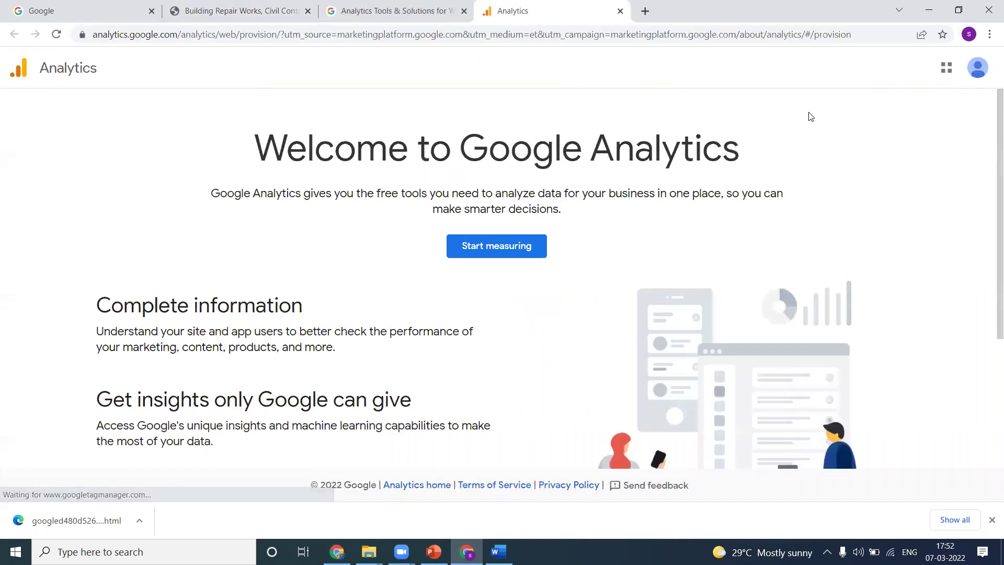
- Start measuring with account name slpinfrasolutions, copied from the site URL, and enable Google products sharing
click(517, 247)
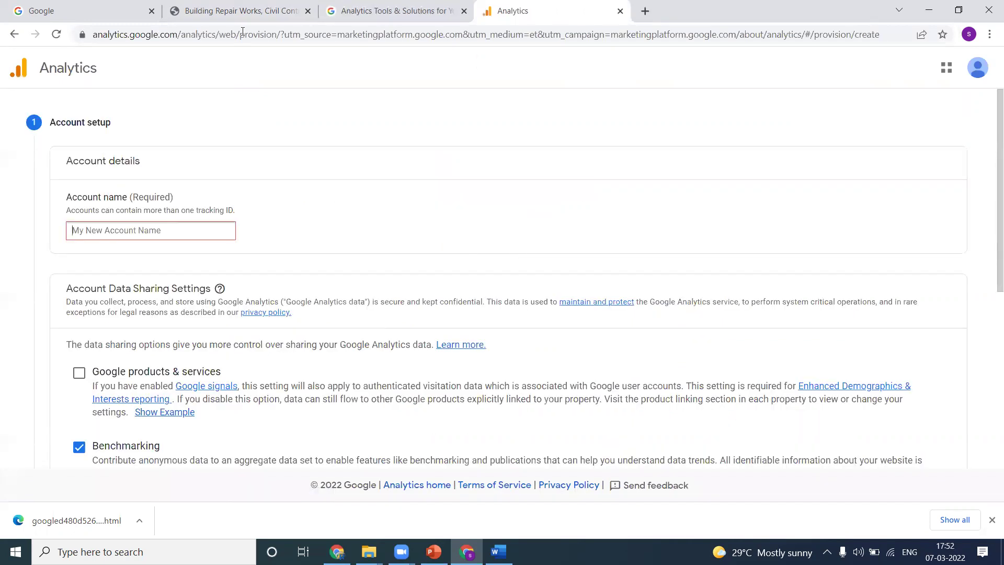
click(235, 11)
double_click(172, 34)
key(ctrl+c)
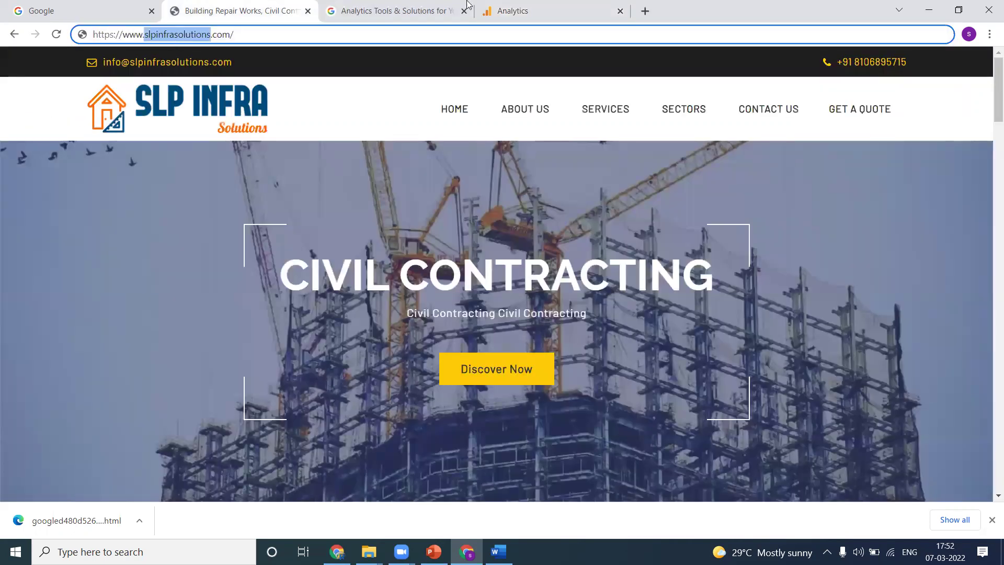
click(486, 11)
key(ctrl+v)
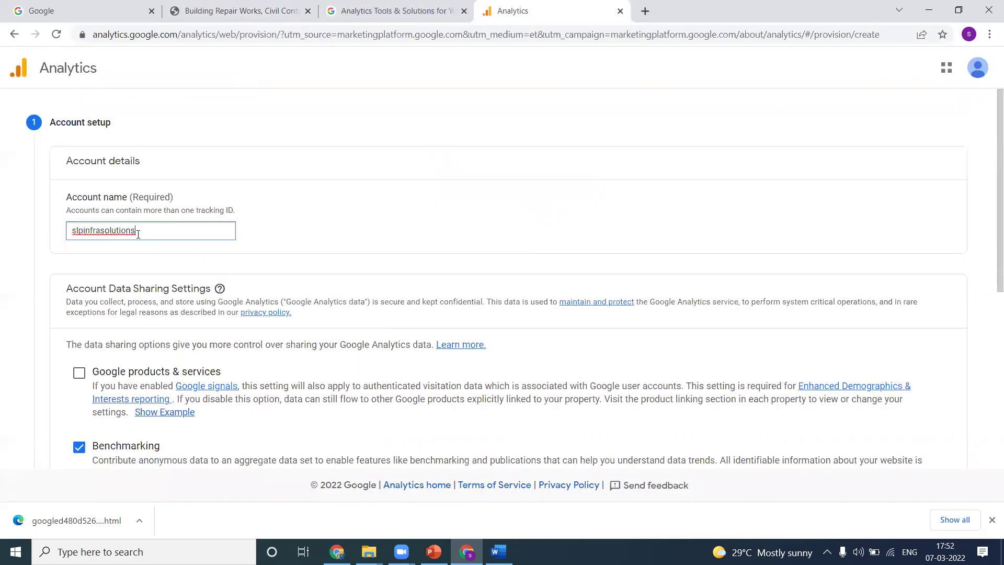
scroll(27, 240, down, 3)
click(80, 177)
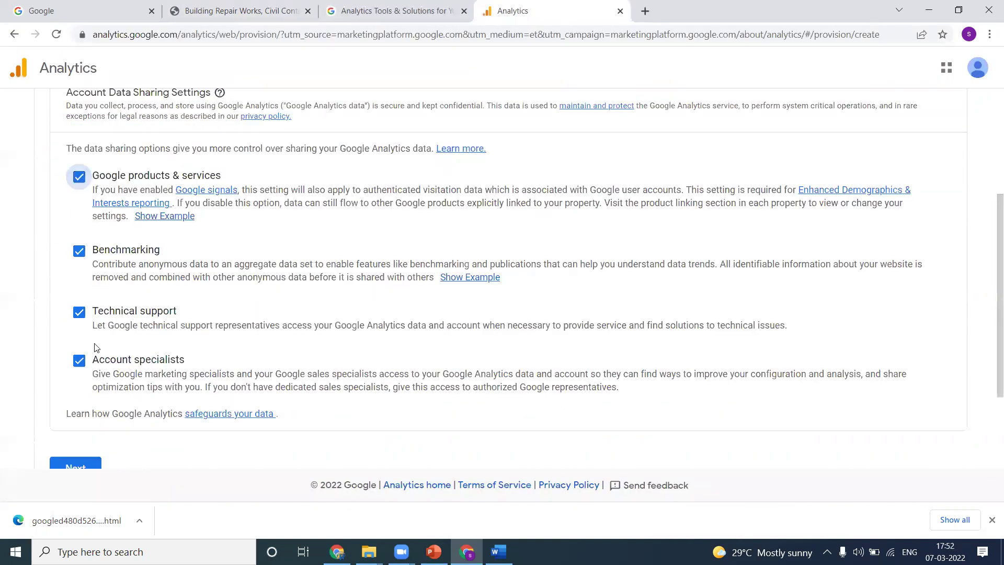
scroll(94, 329, down, 3)
- Continue to property setup and name the property slpinfrasolutions
click(87, 340)
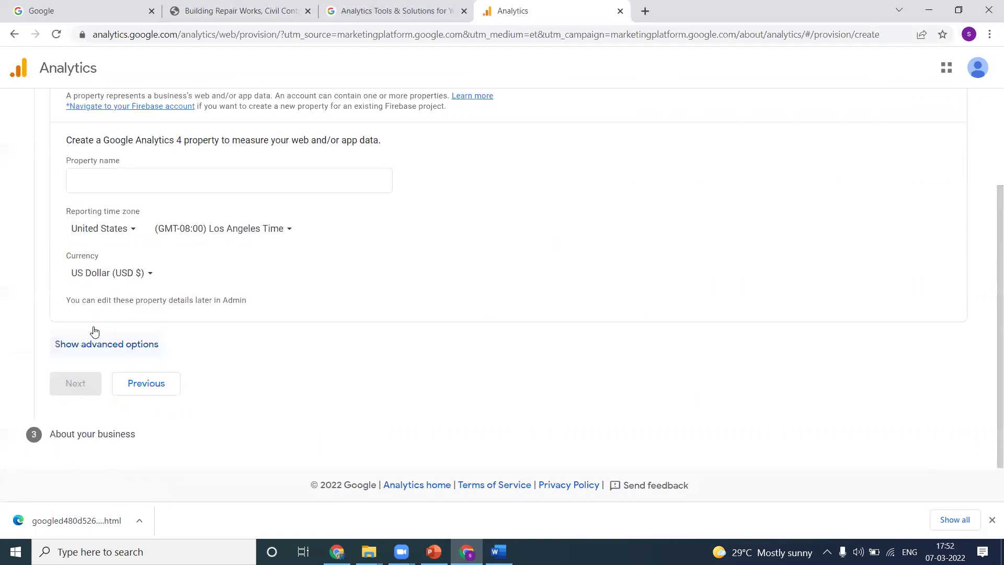
click(120, 180)
key(ctrl+v)
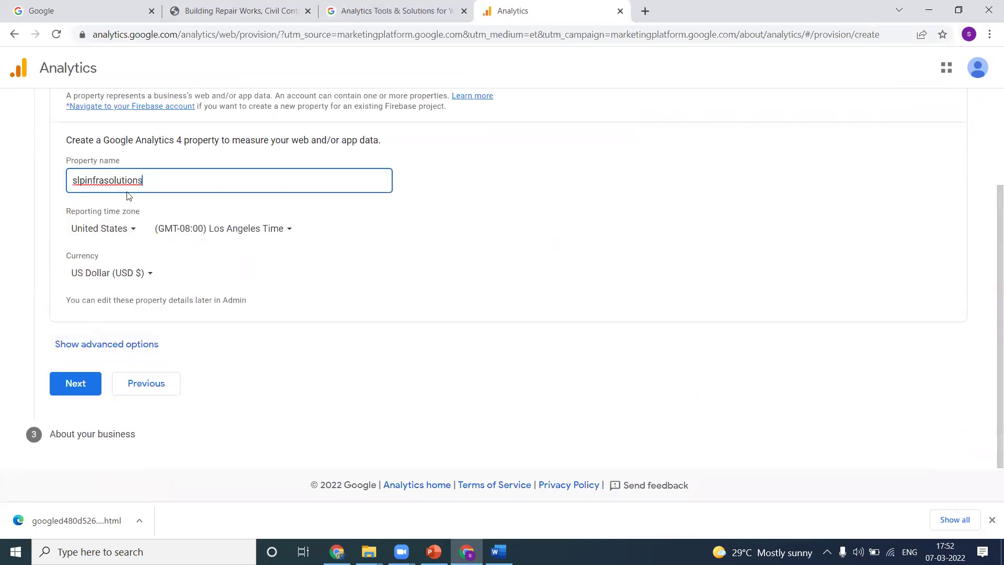
- Set the reporting country to India and the currency to Indian Rupee (INR)
click(180, 232)
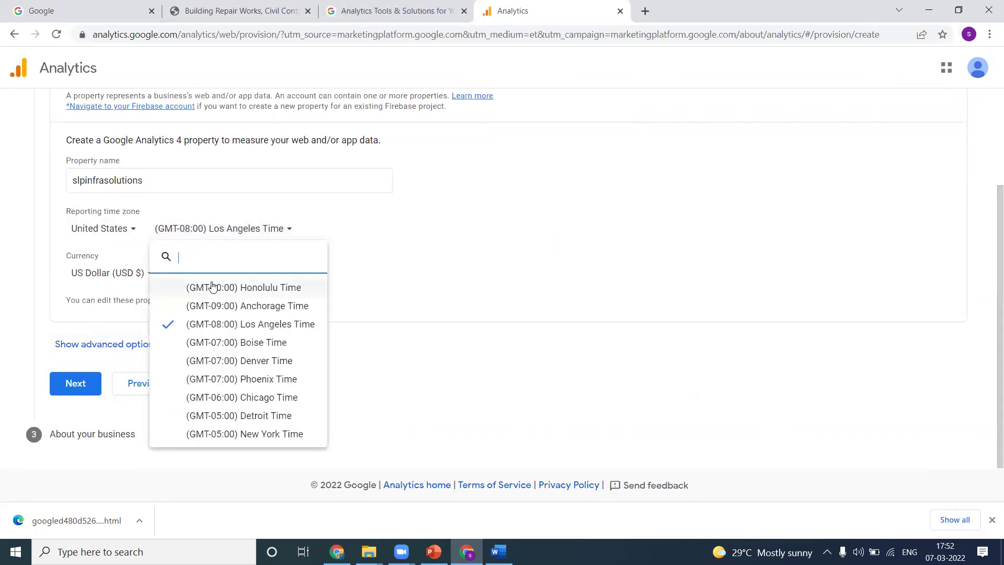
text(india)
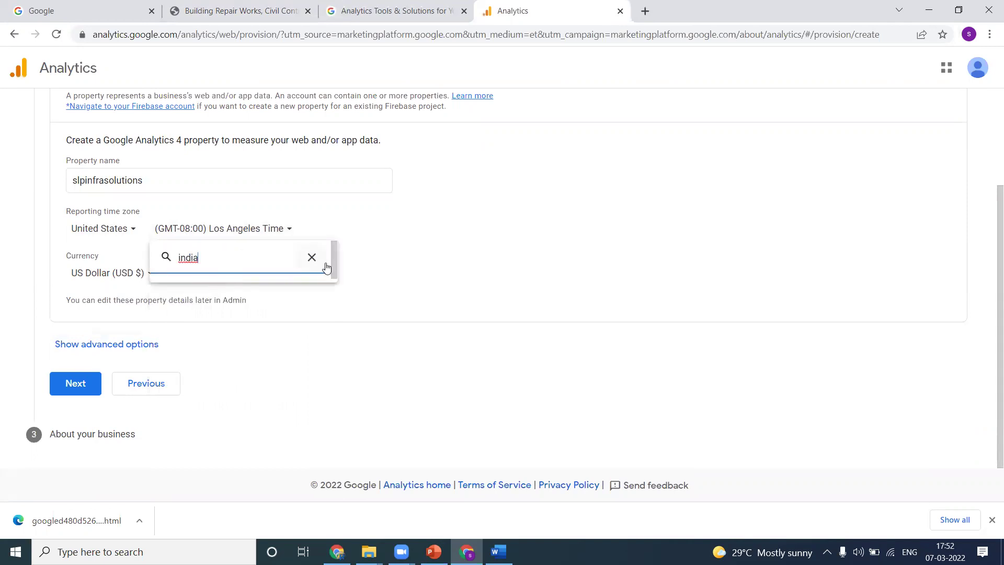
click(311, 258)
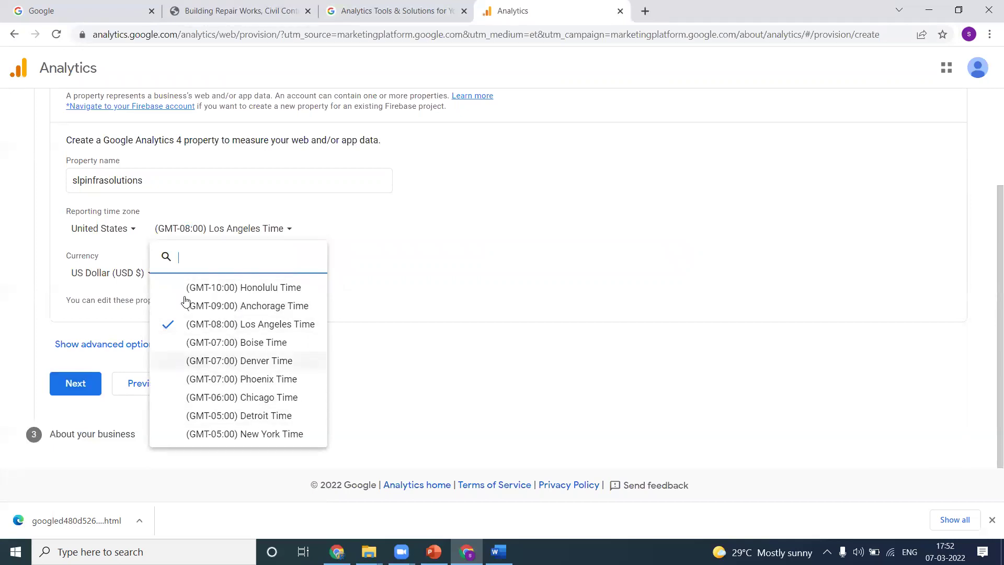
click(124, 226)
click(124, 228)
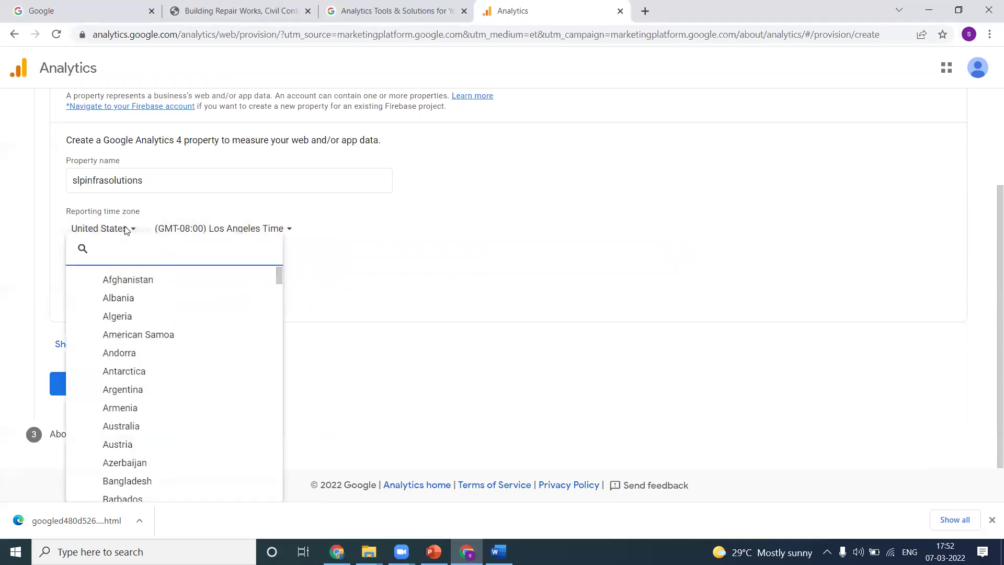
text(india)
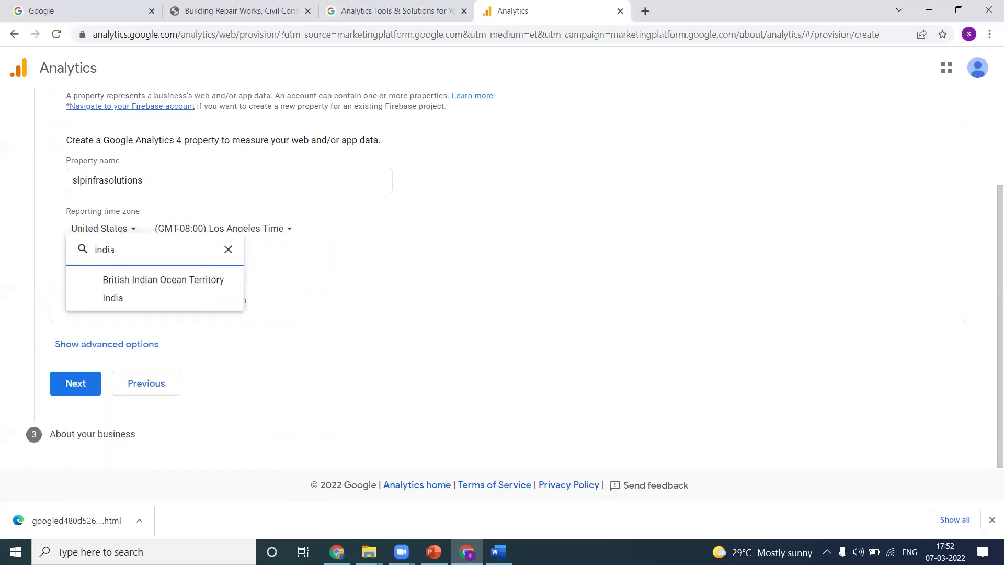
click(110, 299)
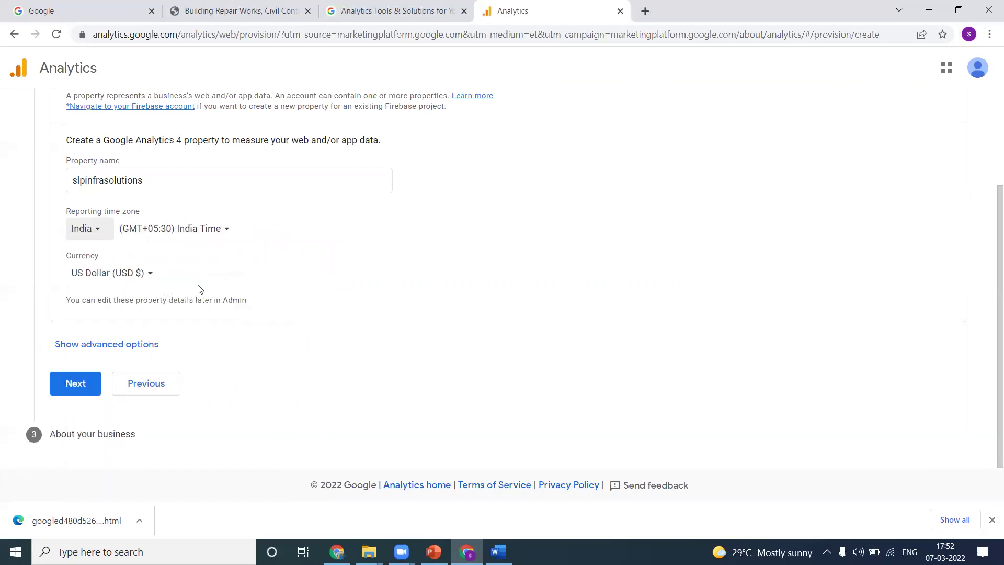
click(145, 273)
text(in)
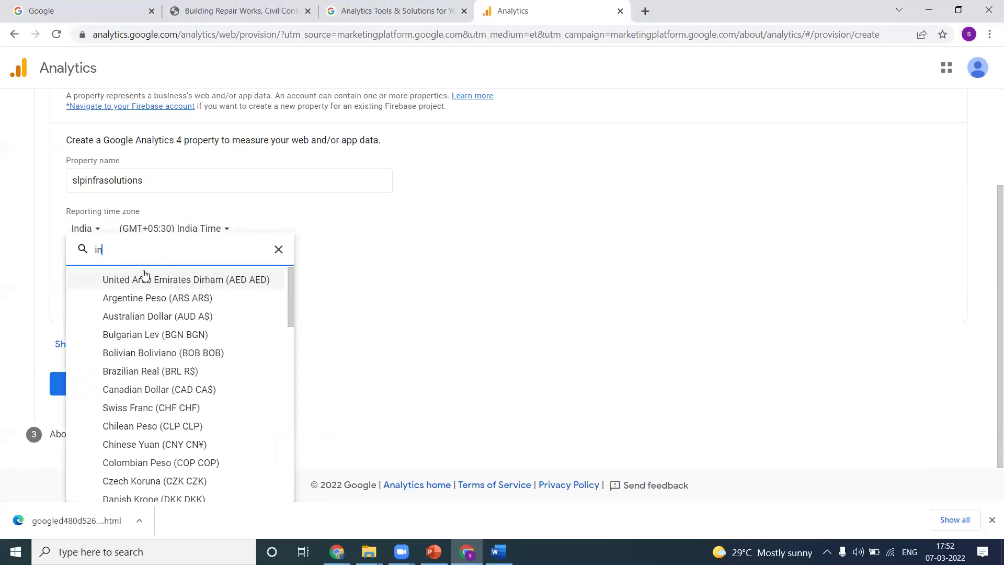
text(dia)
click(146, 280)
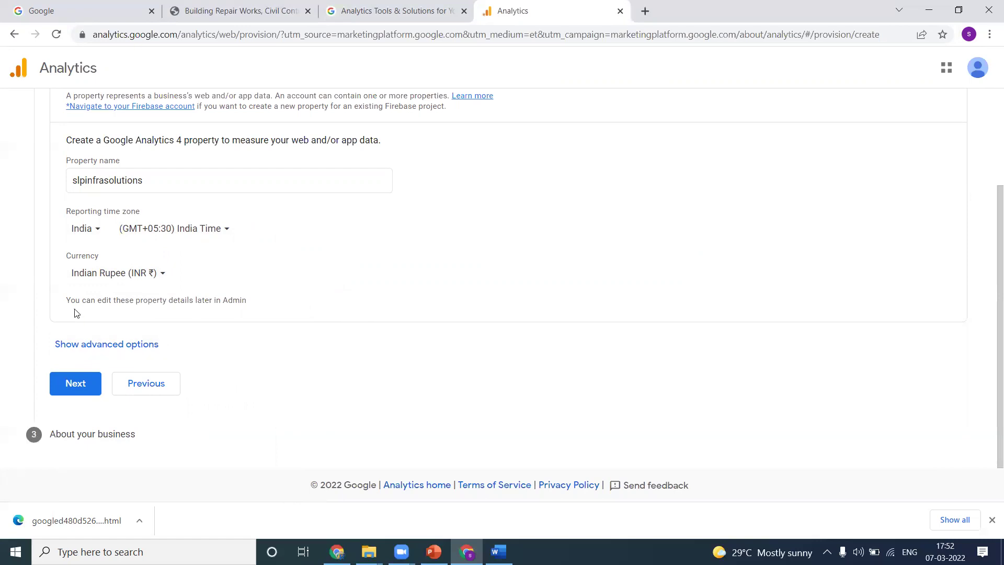
- Turn on the Universal Analytics property option and choose 'Create a Universal Analytics property only'
click(86, 344)
scroll(32, 323, down, 2)
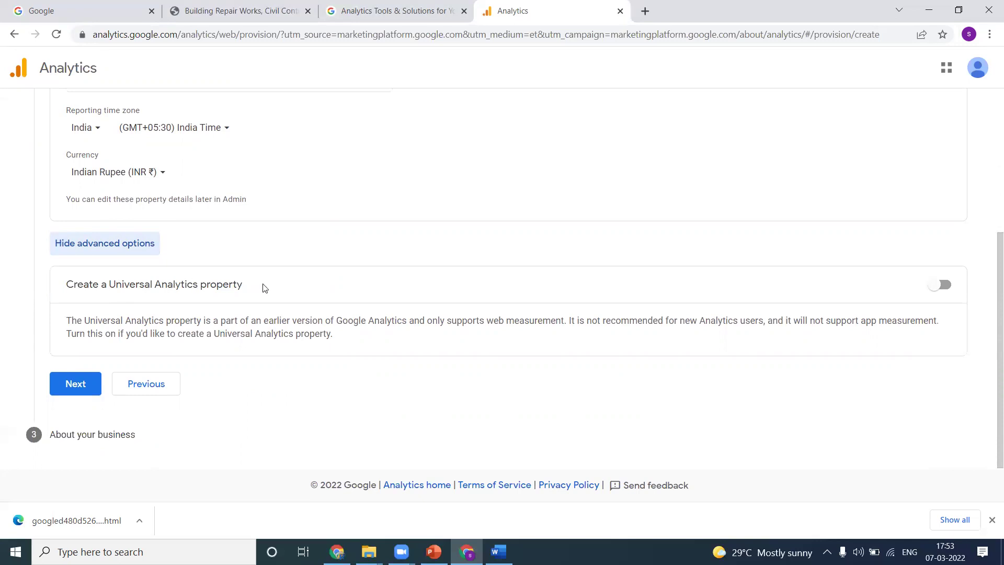
click(941, 285)
scroll(560, 251, down, 2)
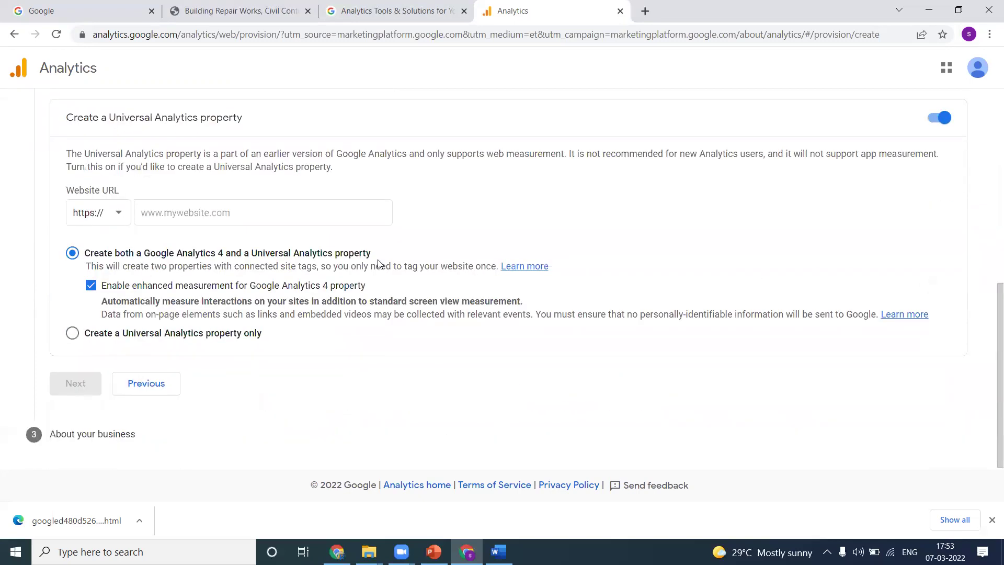
click(174, 338)
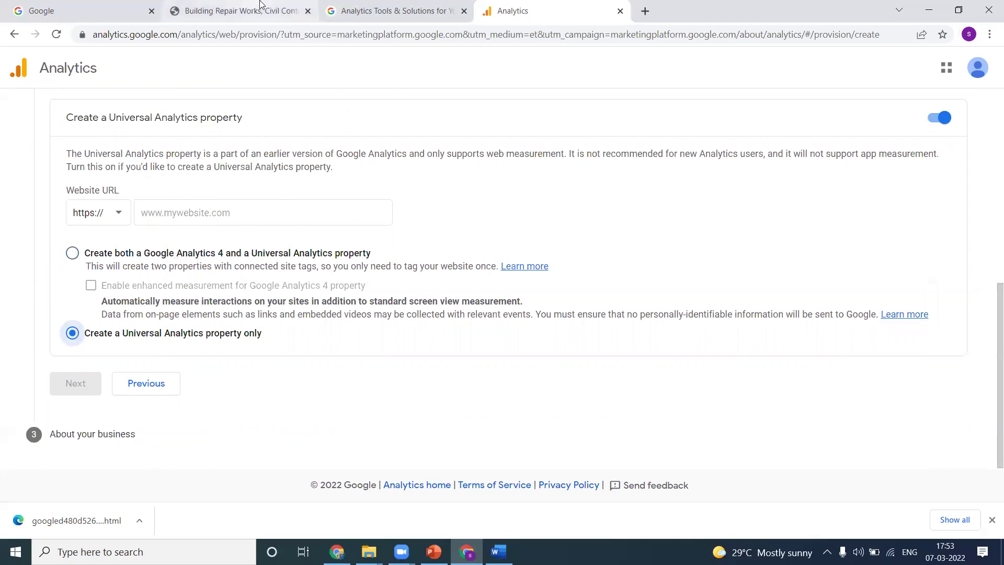
click(236, 11)
click(228, 33)
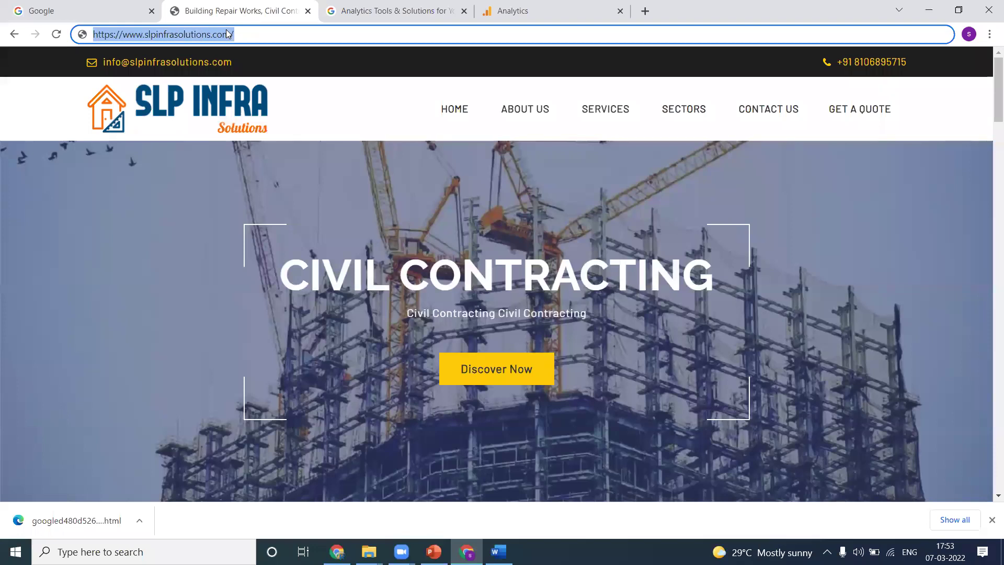
click(510, 10)
click(199, 209)
text(https://www.slpinfrasolutions.com/)
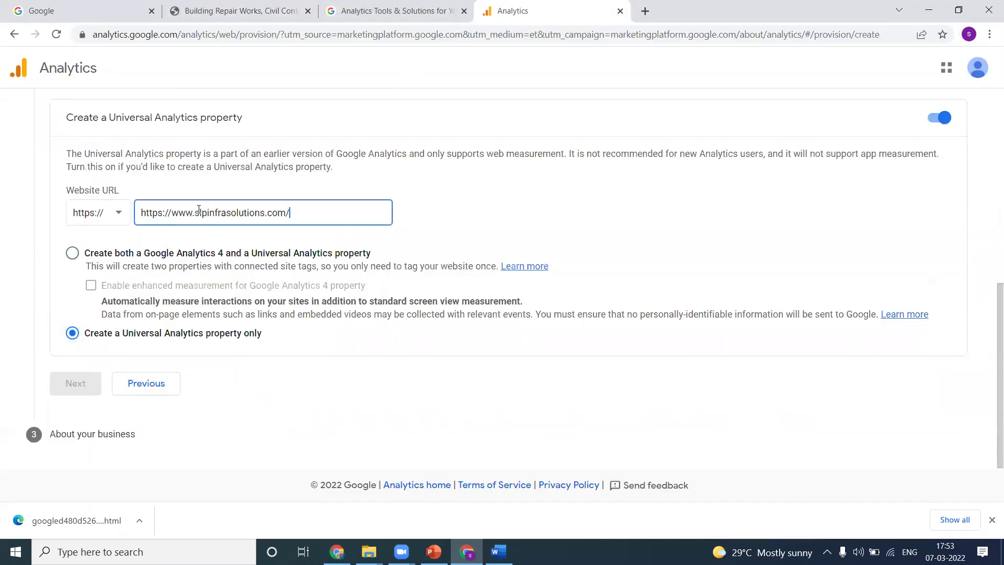
drag(171, 212, 135, 217)
key(BackSpace)
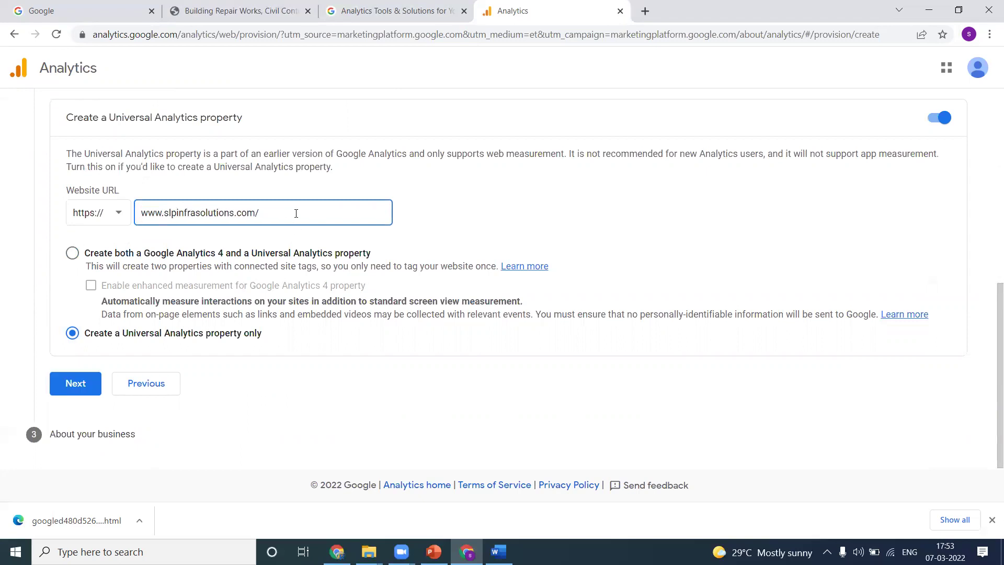
key(BackSpace)
- Set the industry to Business & Industrial and the business size to Small (1-10 employees)
click(76, 387)
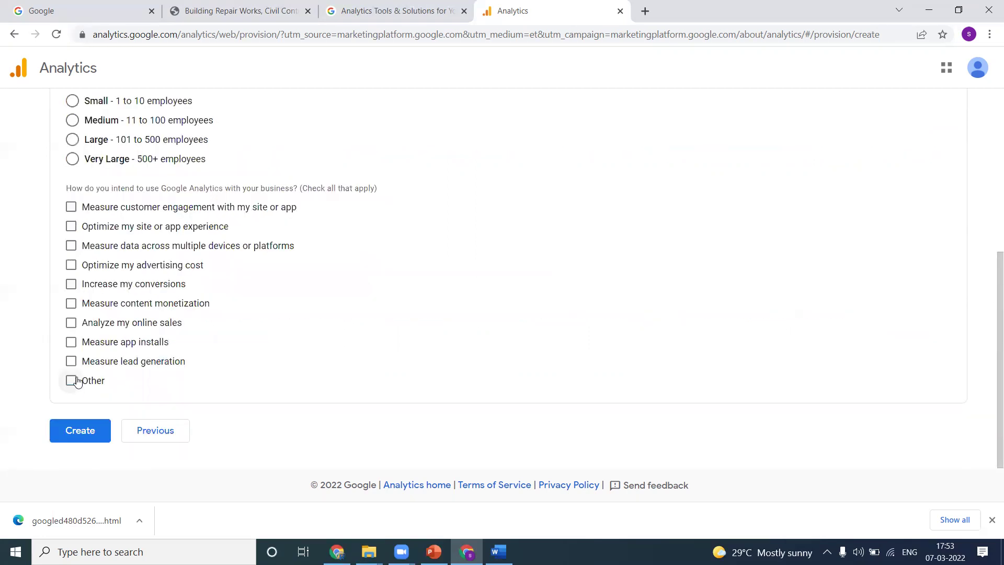
scroll(78, 329, up, 2)
scroll(94, 235, up, 1)
scroll(157, 235, up, 1)
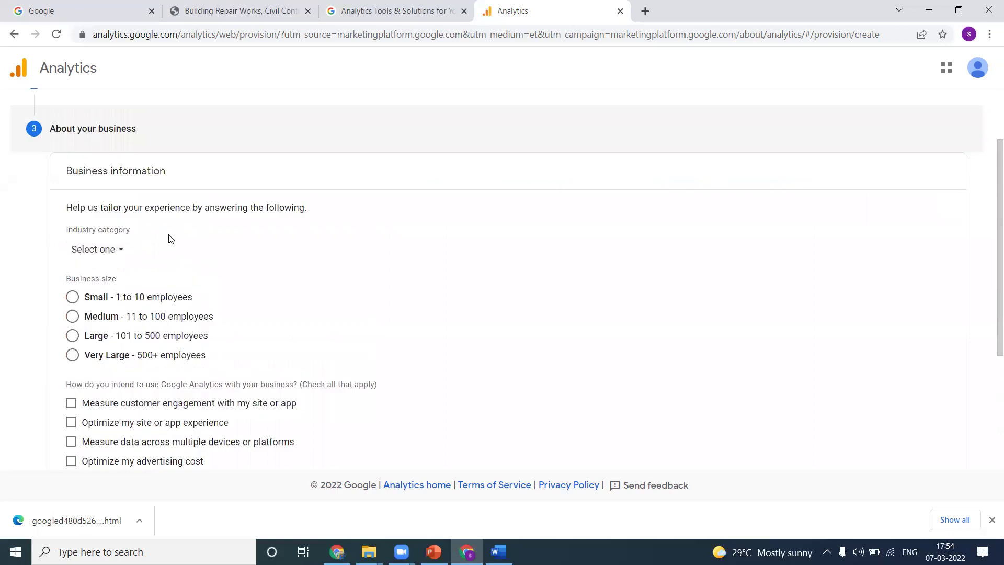
click(93, 247)
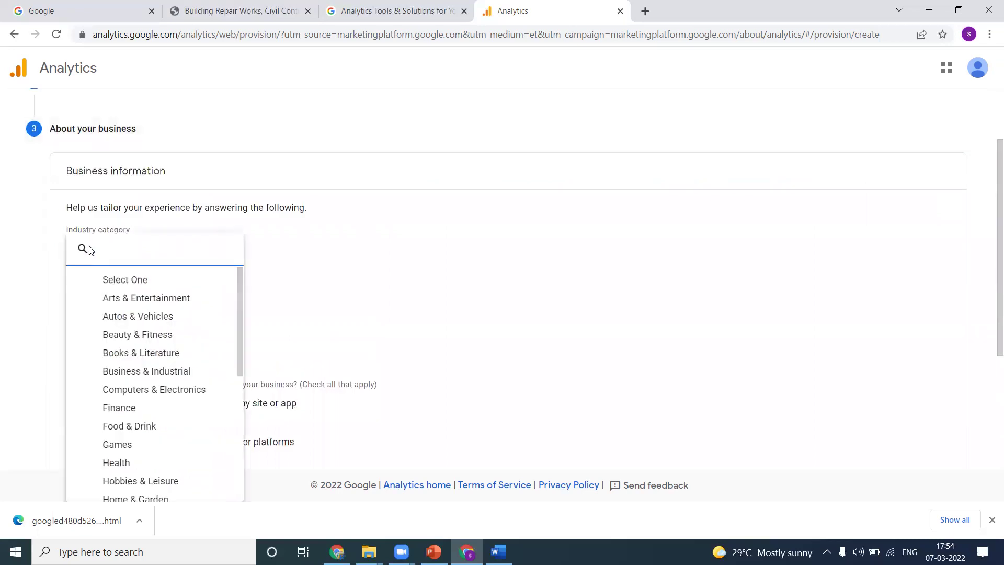
click(146, 370)
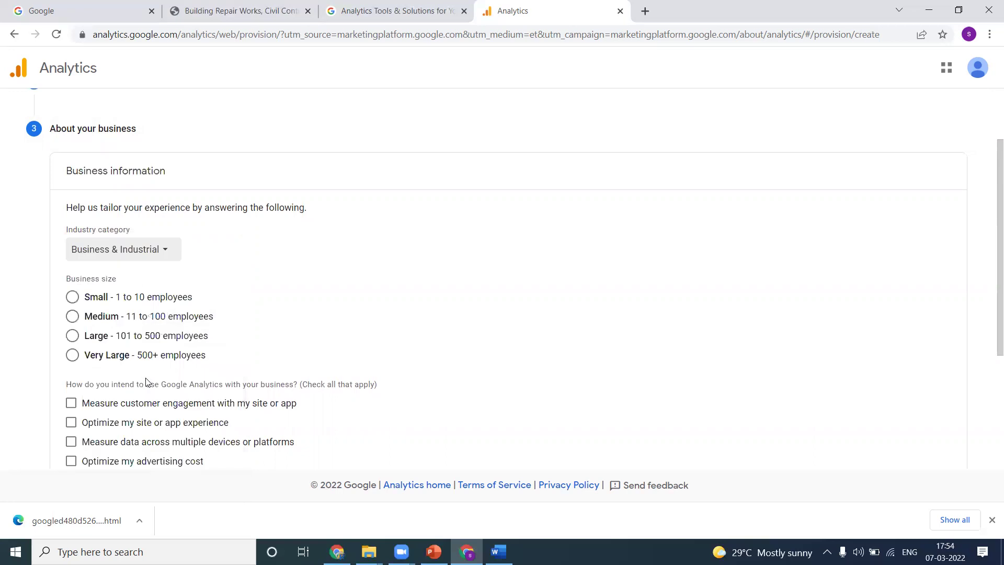
click(100, 303)
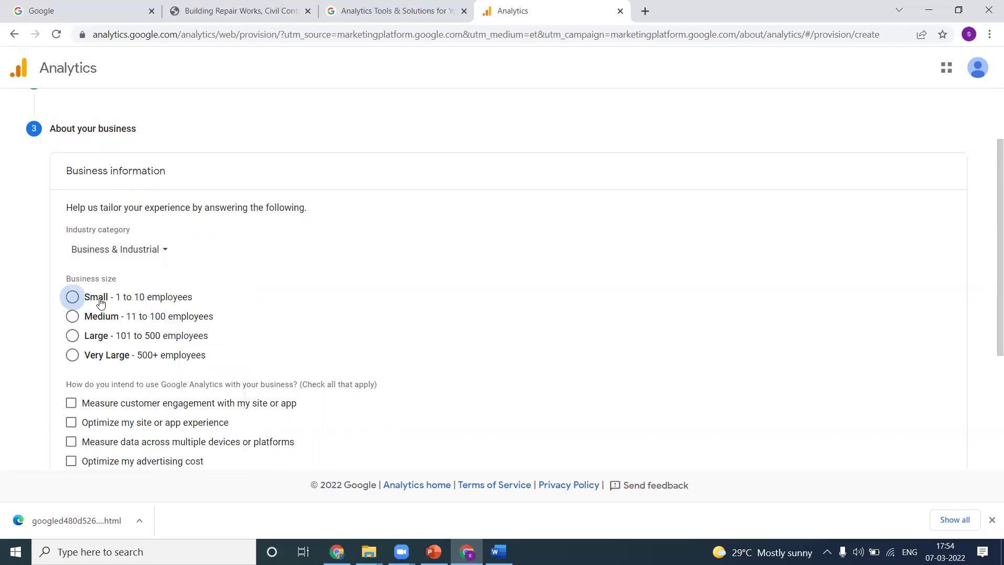
scroll(91, 357, down, 1)
- Tick all nine intended uses, from customer engagement to lead generation, leaving Other unticked
click(94, 339)
click(92, 359)
click(92, 377)
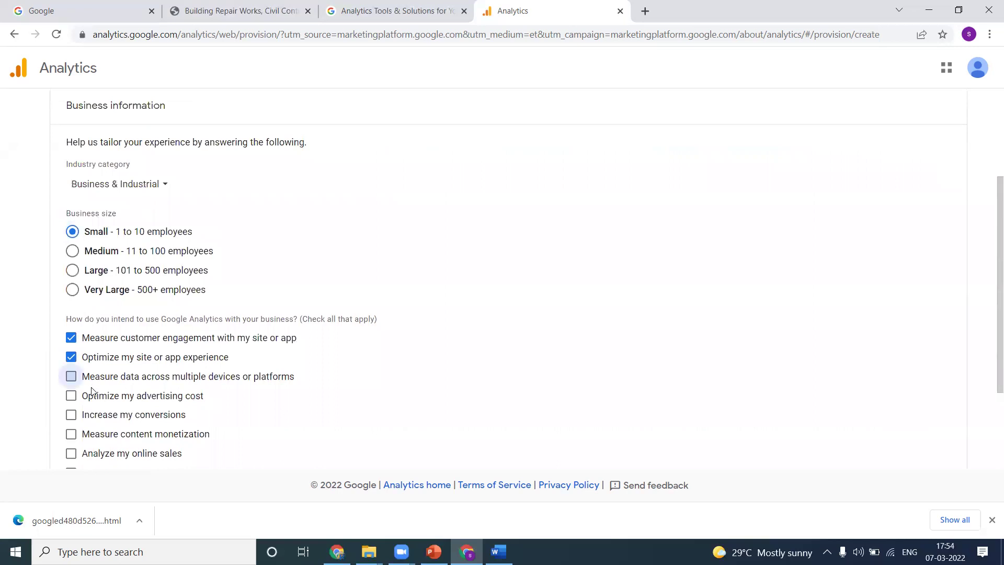
click(92, 396)
click(92, 415)
click(92, 434)
scroll(102, 403, down, 2)
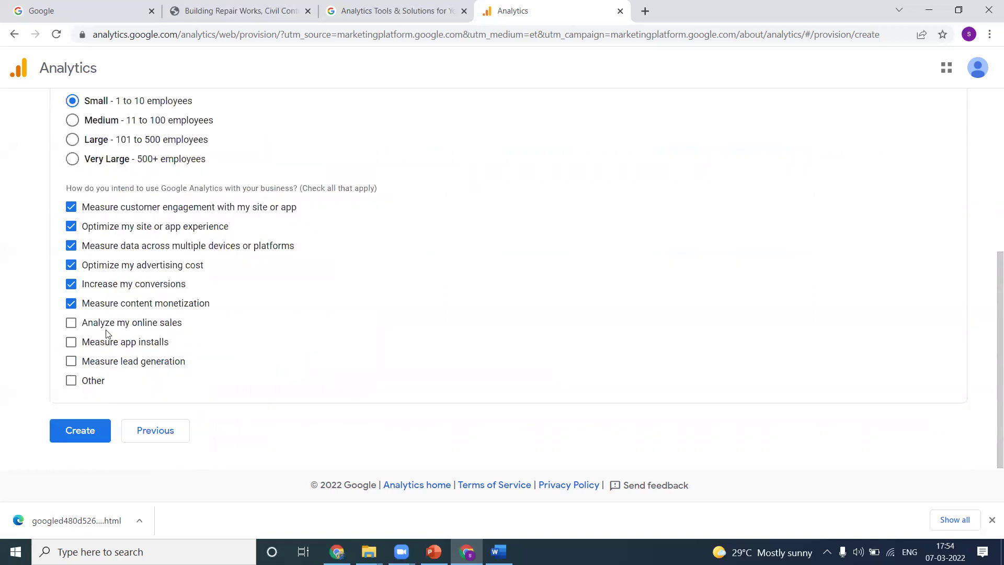
click(101, 323)
click(100, 343)
click(100, 363)
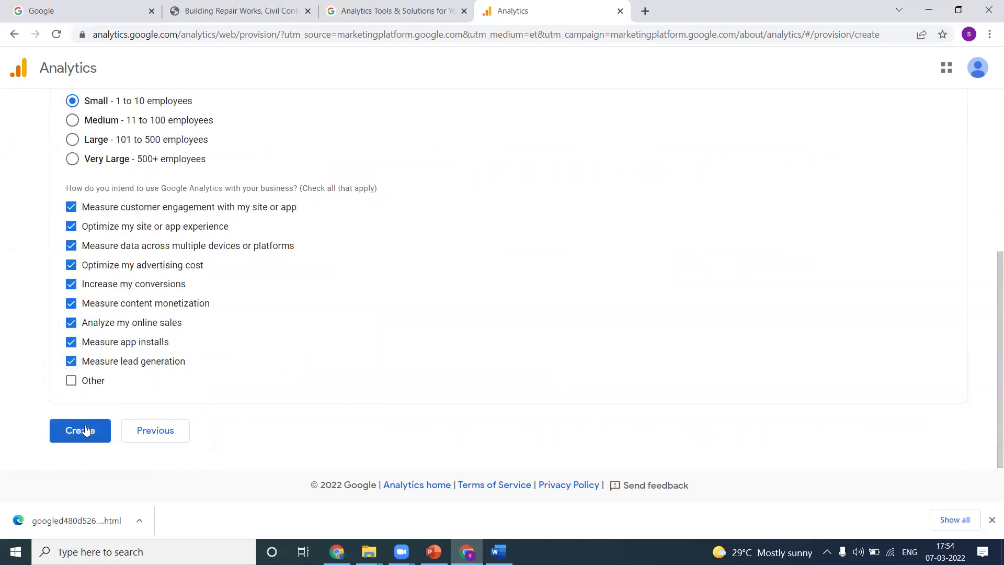
- Create the account and accept the India terms, including the GDPR and Controller data protection terms
click(84, 427)
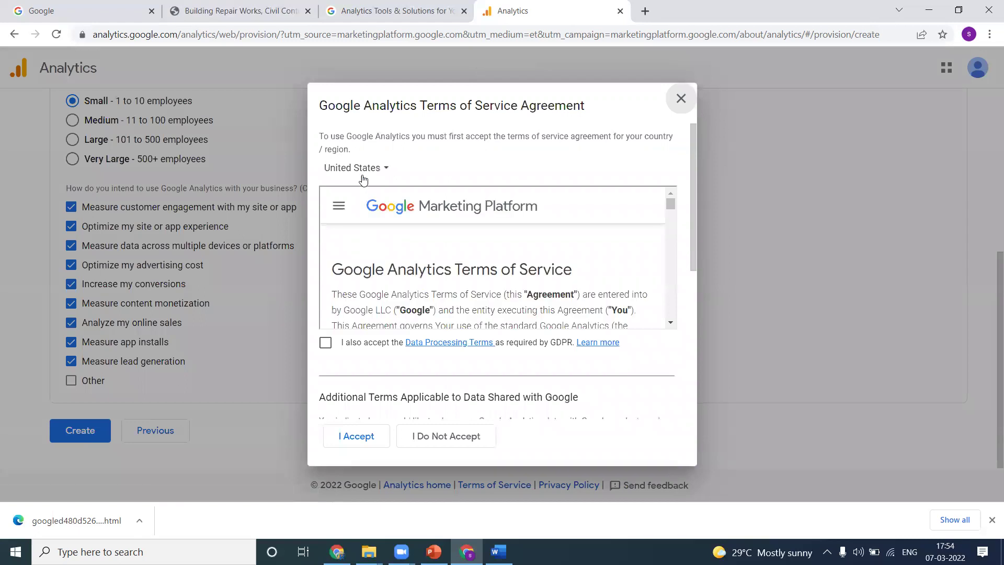
click(362, 175)
text(ind)
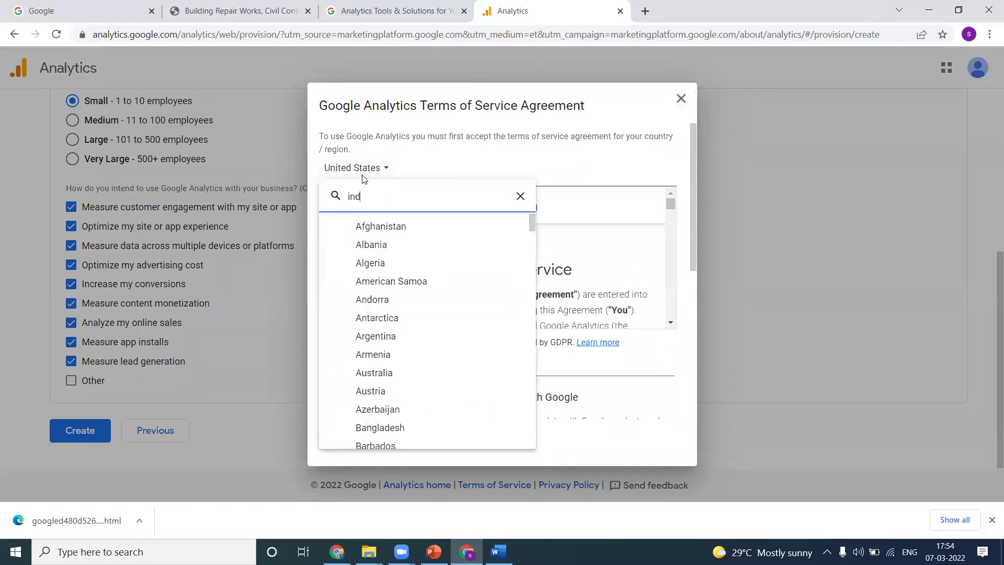
text(ia)
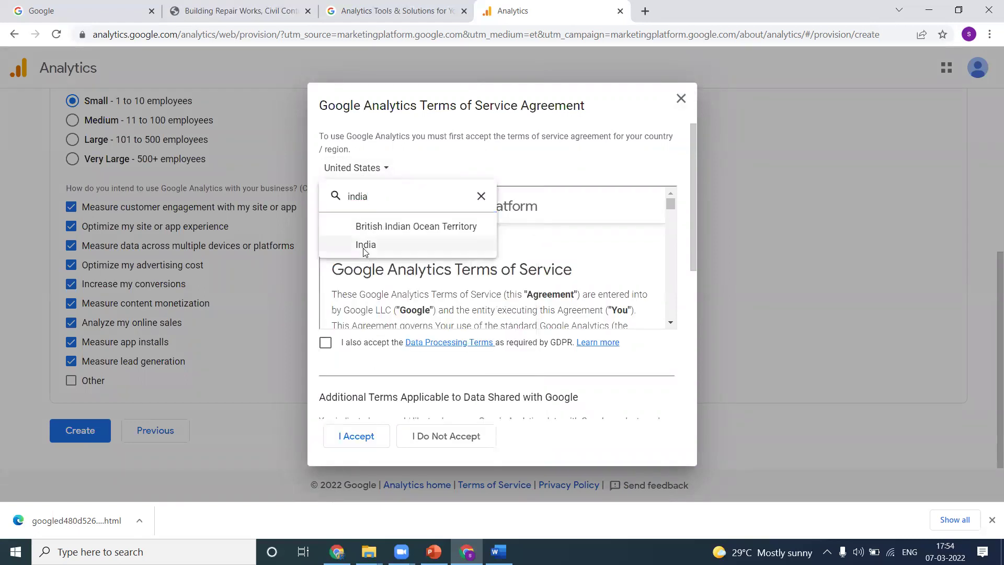
click(365, 245)
click(325, 342)
scroll(351, 337, down, 3)
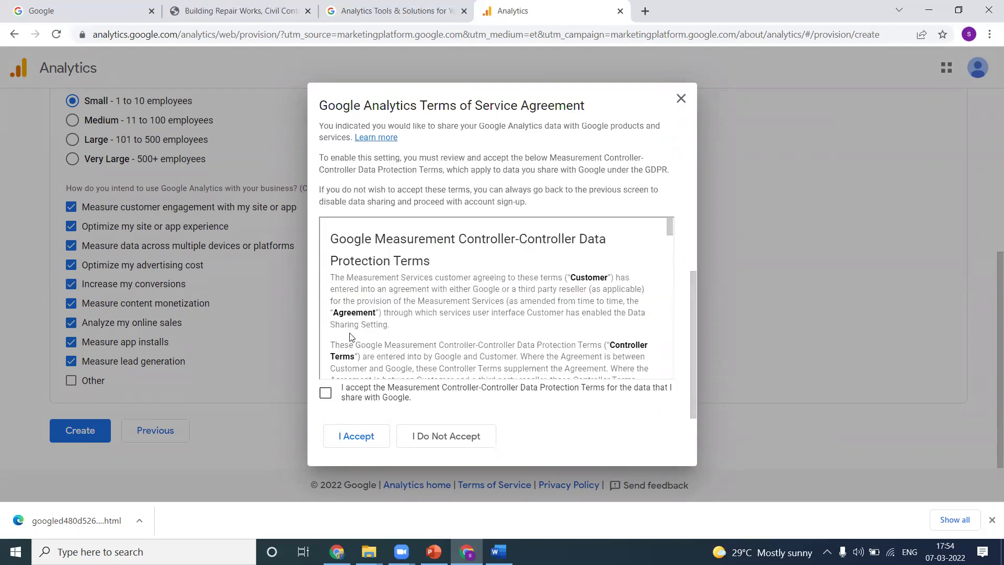
click(326, 393)
click(345, 437)
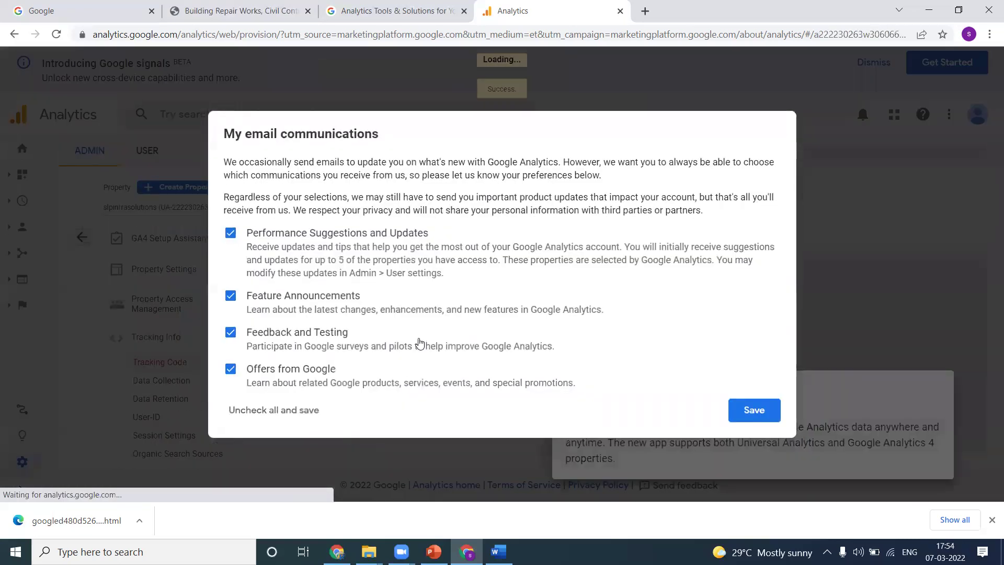
- Save the email preferences, dismiss the search tip, and select the gtag.js snippet
click(756, 412)
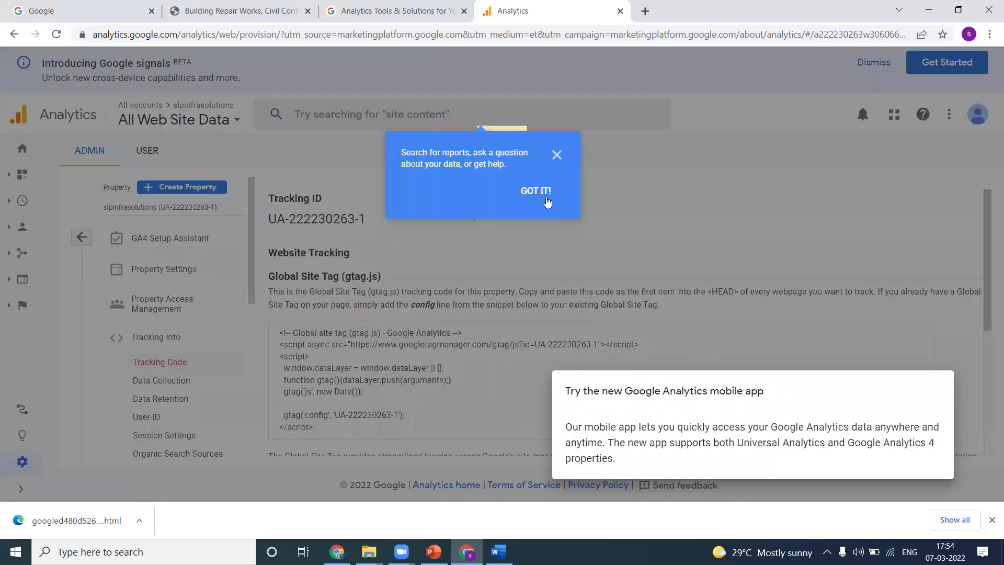
click(547, 196)
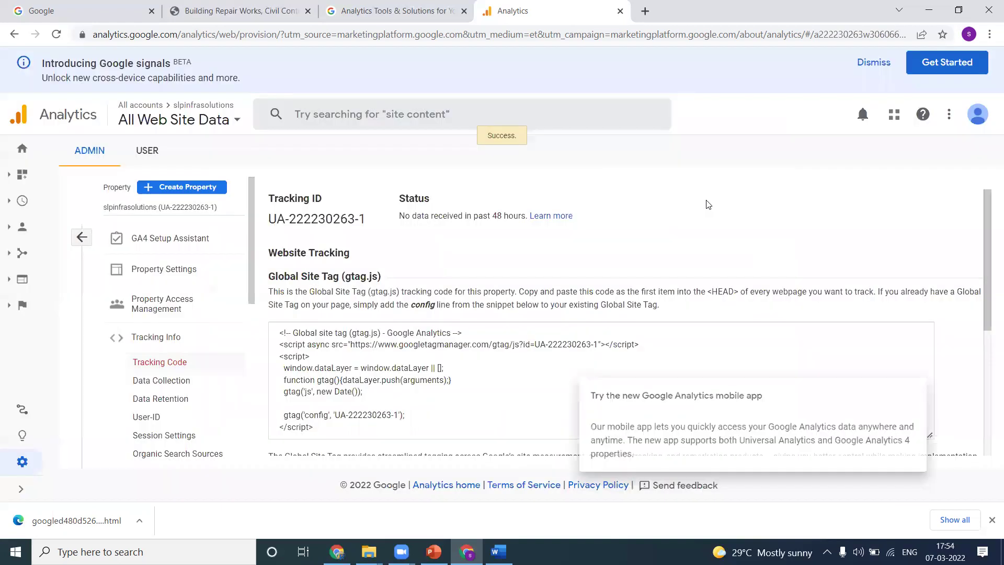
scroll(660, 251, down, 2)
scroll(347, 279, up, 1)
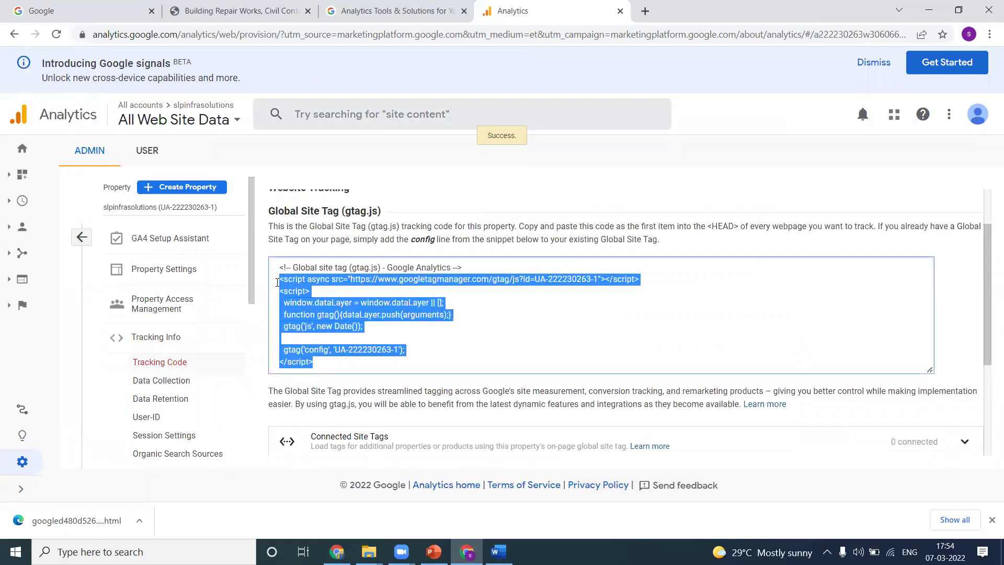
drag(316, 366, 275, 267)
key(ctrl+c)
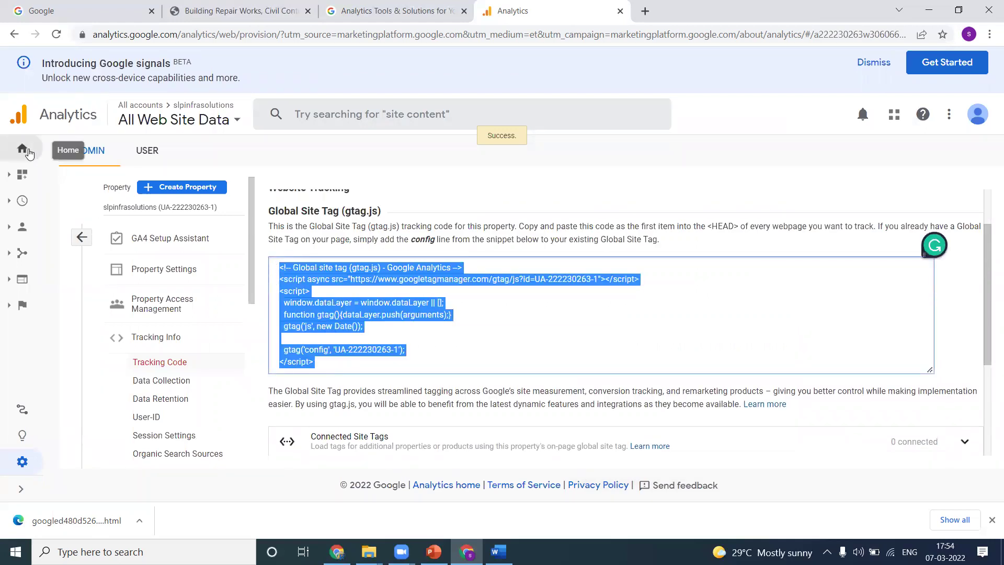
click(24, 150)
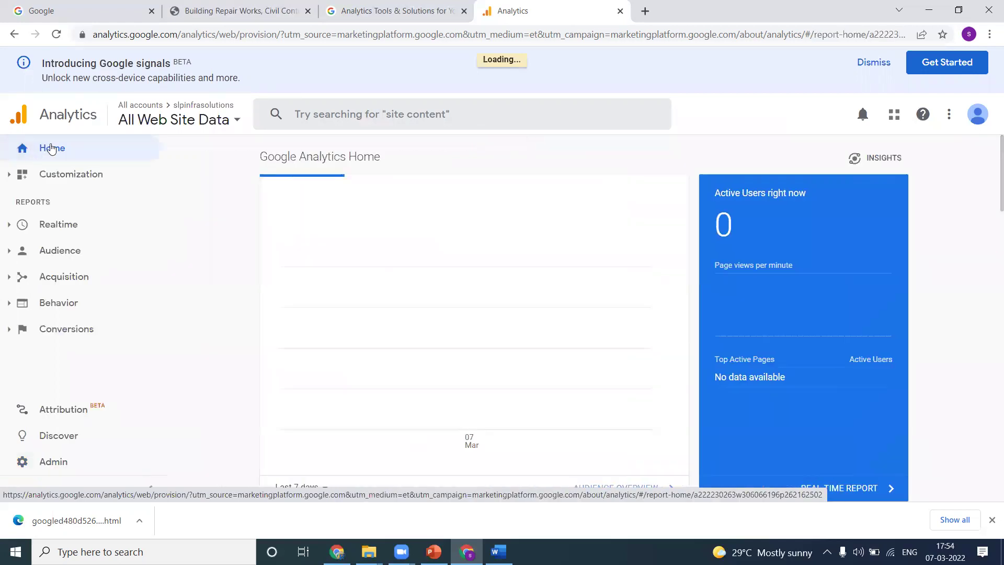
click(60, 470)
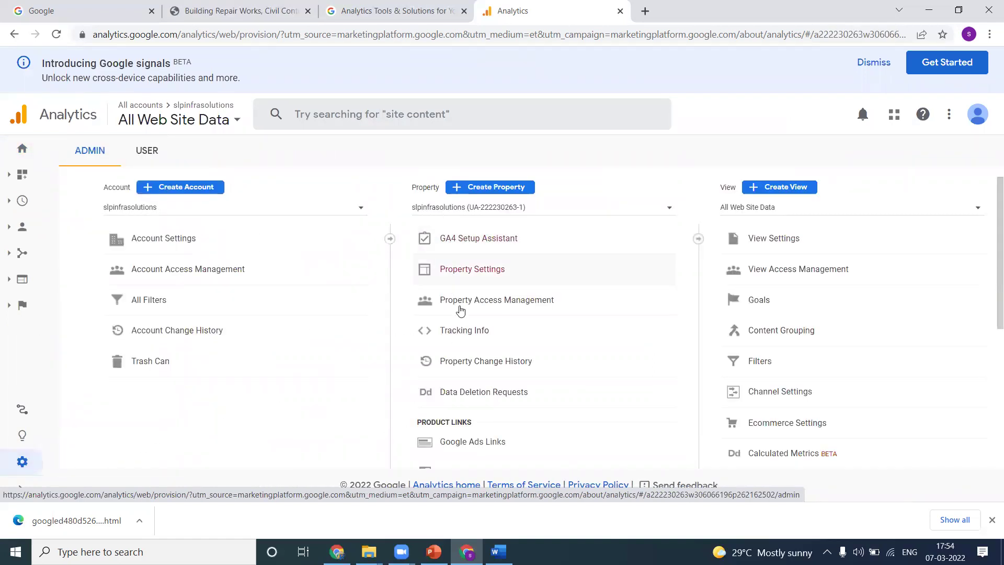
click(464, 333)
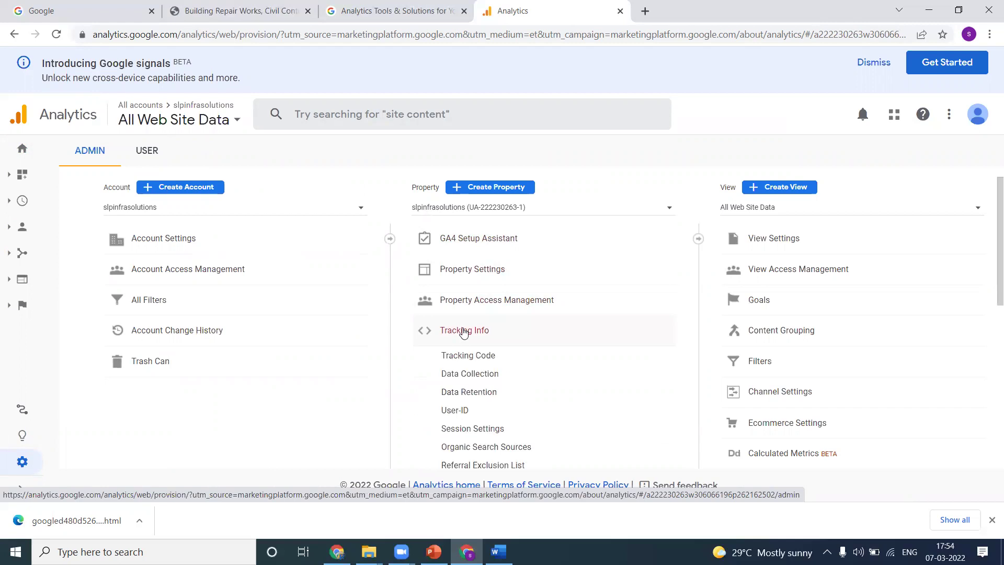
click(473, 358)
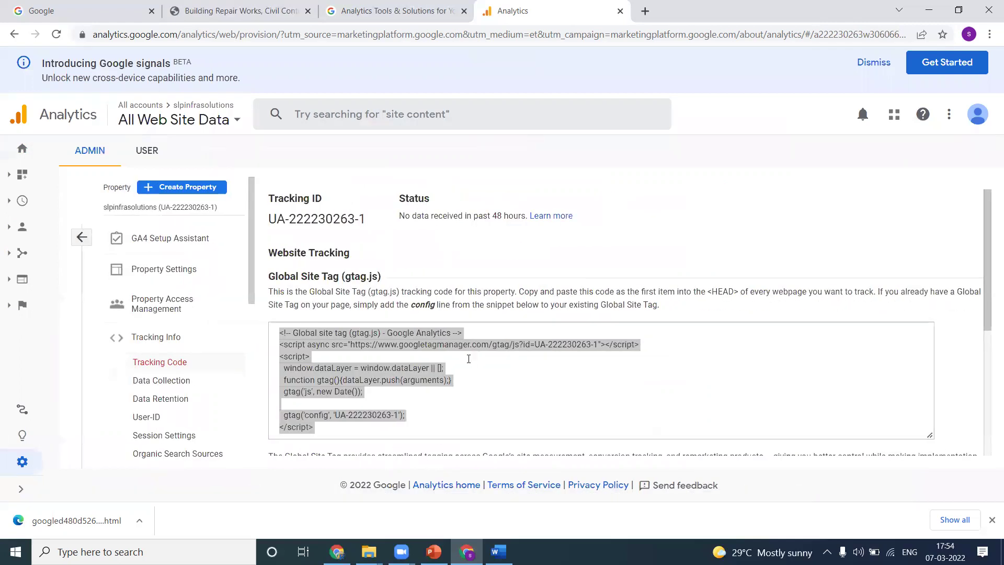
click(468, 359)
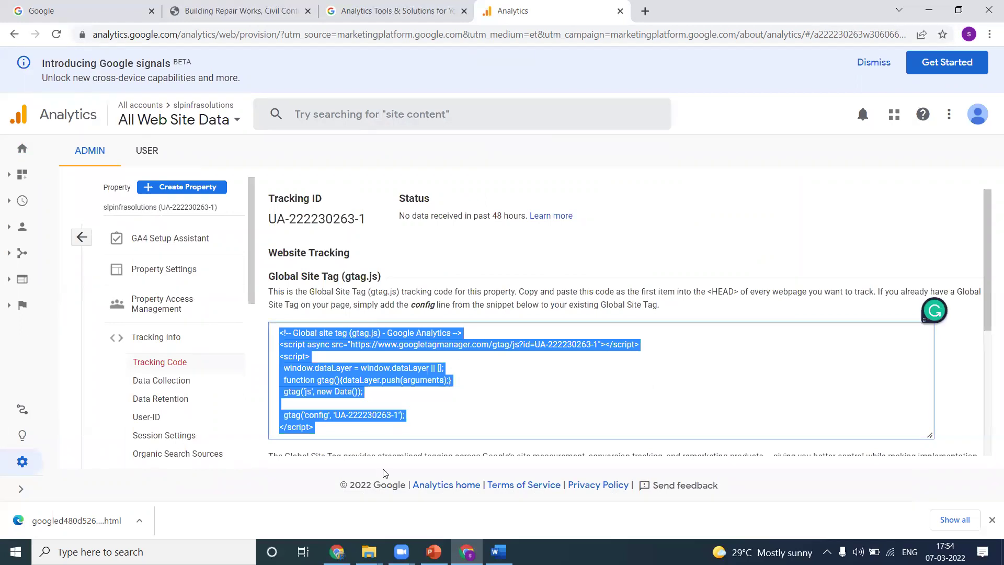
click(337, 552)
click(652, 11)
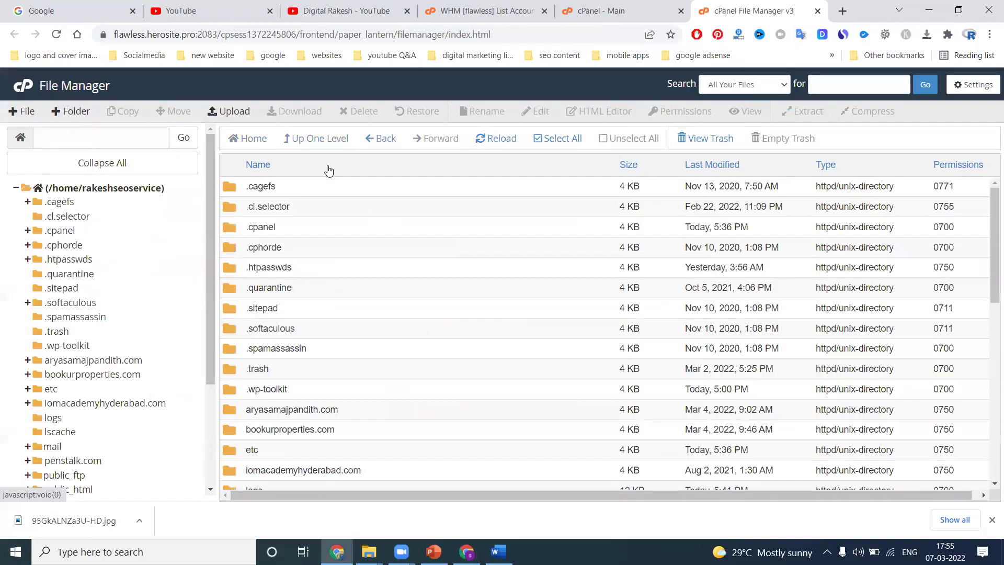
scroll(320, 266, down, 3)
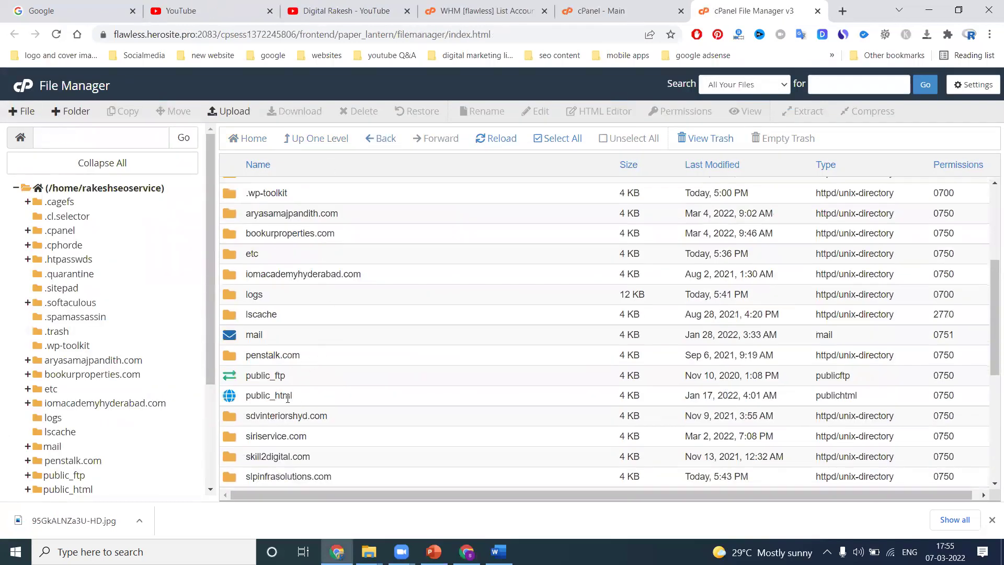
scroll(296, 391, down, 3)
- Navigate through slpinfrasolutions.com, application, views and includes to reach head.php
double_click(358, 345)
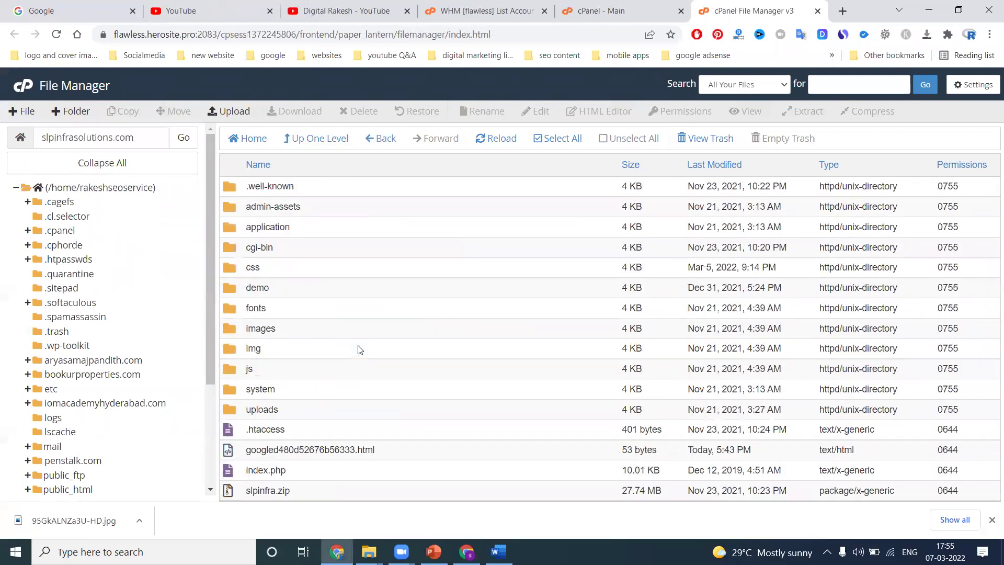
double_click(307, 230)
double_click(302, 410)
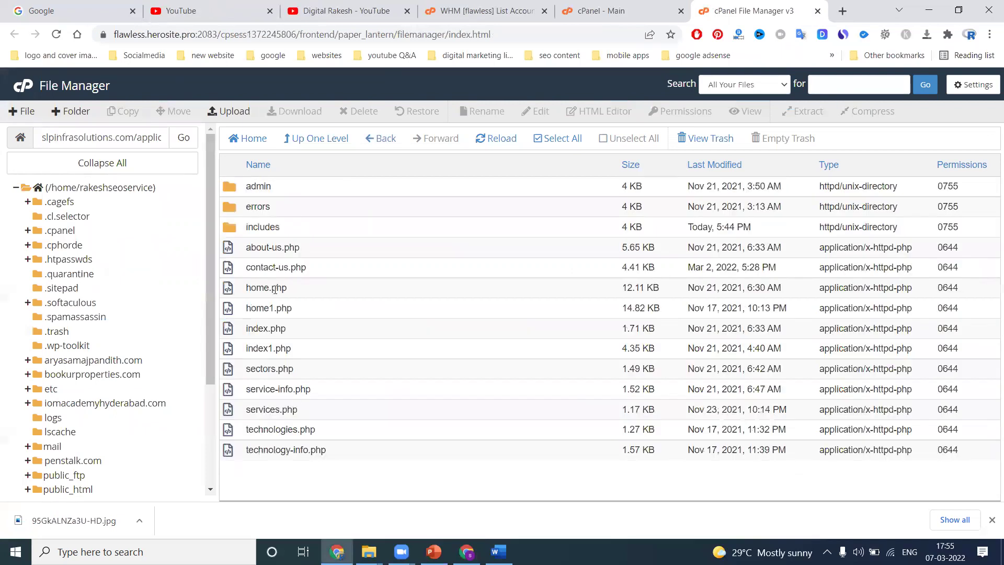
double_click(291, 225)
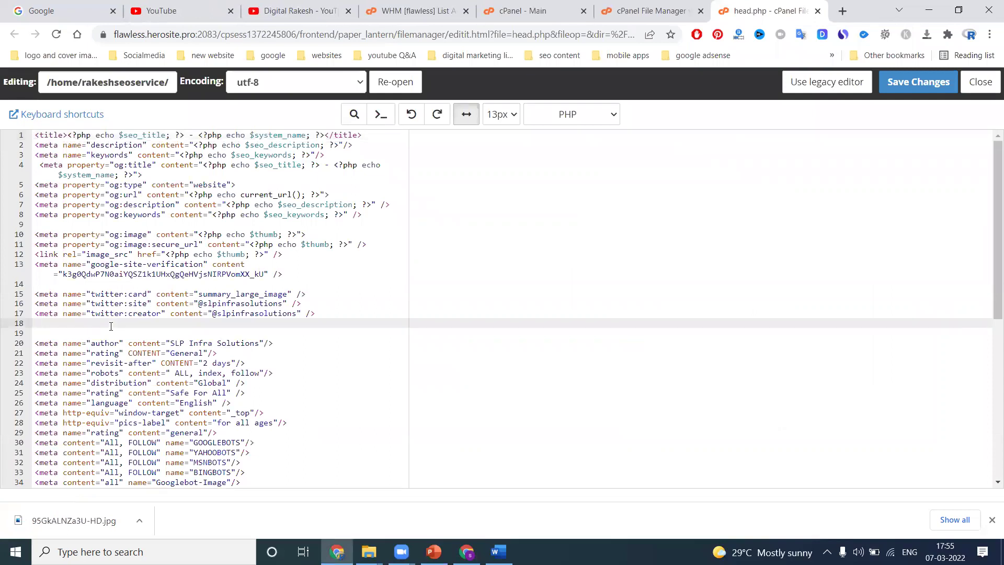
- Paste the gtag snippet onto a new empty line 41 of head.php and save
key(Return)
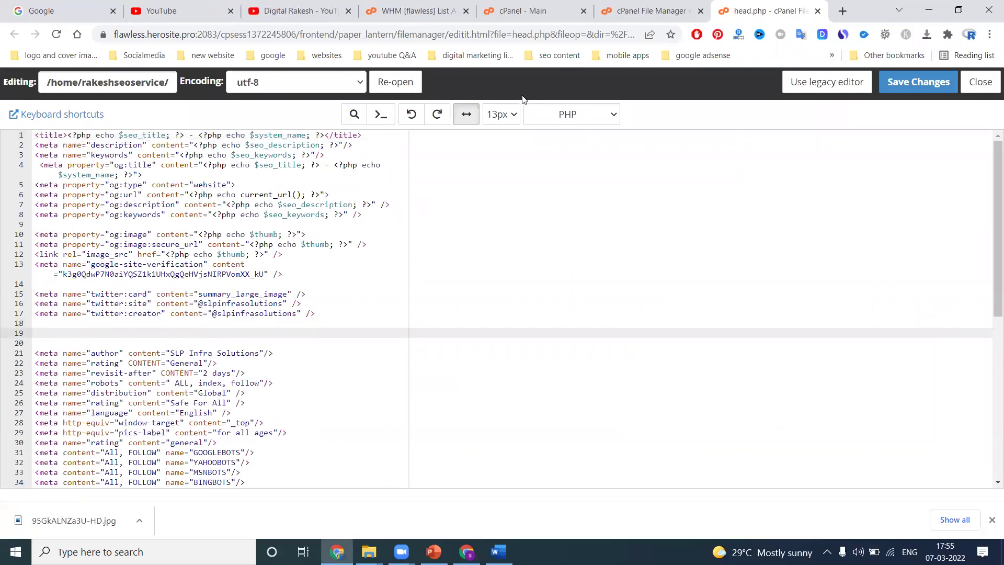
scroll(378, 208, down, 2)
click(95, 402)
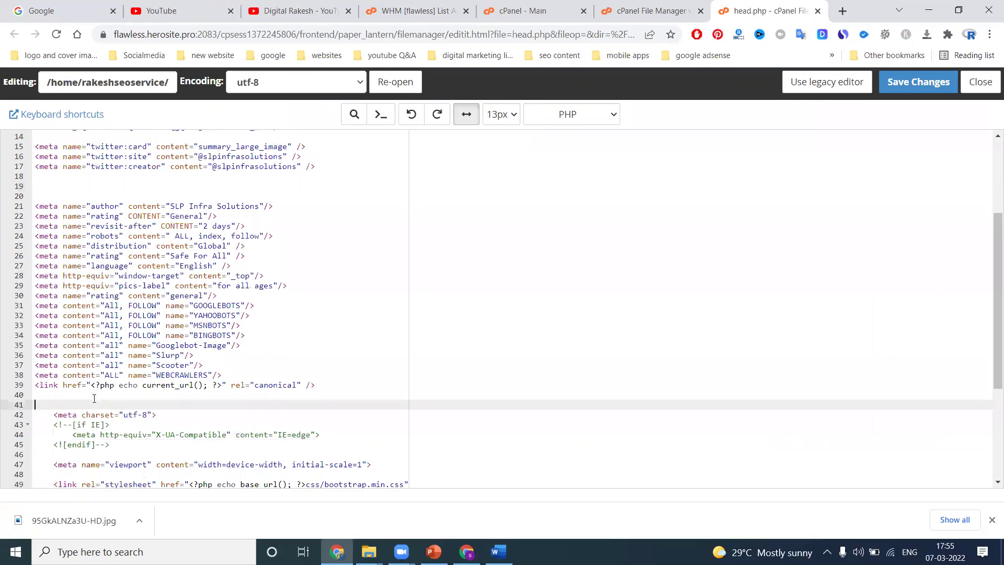
key(ctrl+v)
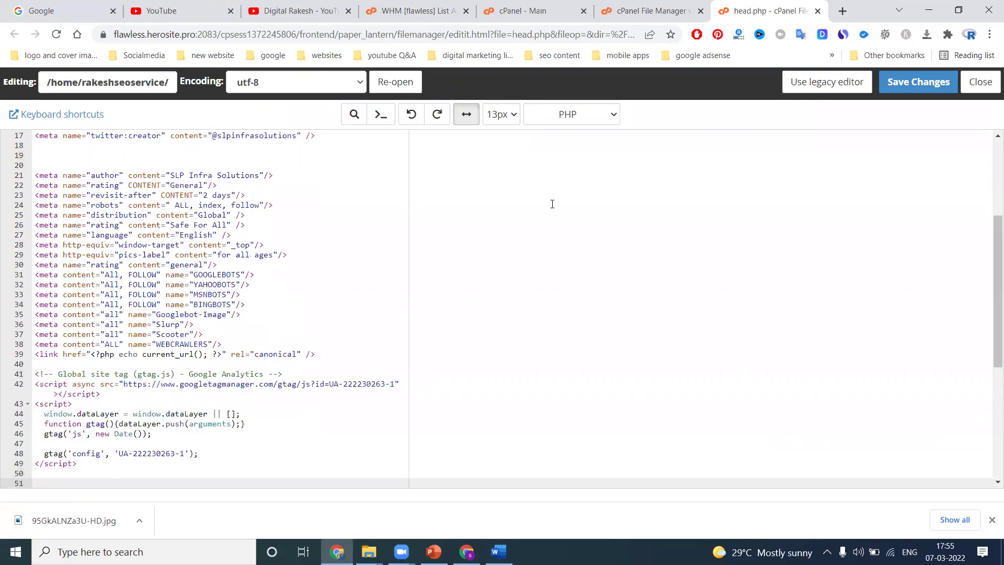
click(903, 85)
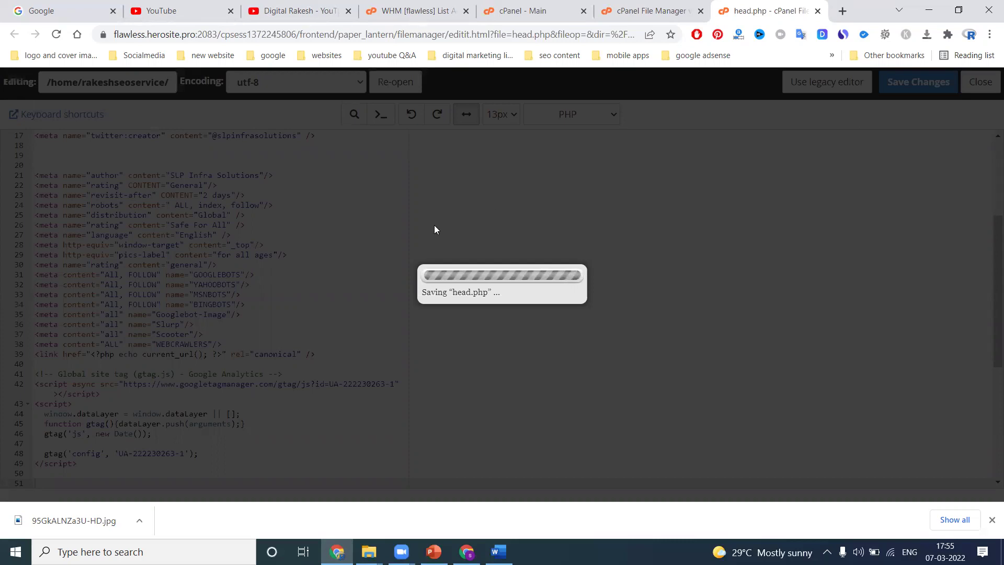
- Open the Analytics Realtime Overview report, which shows 0 active users
key(alt+Tab)
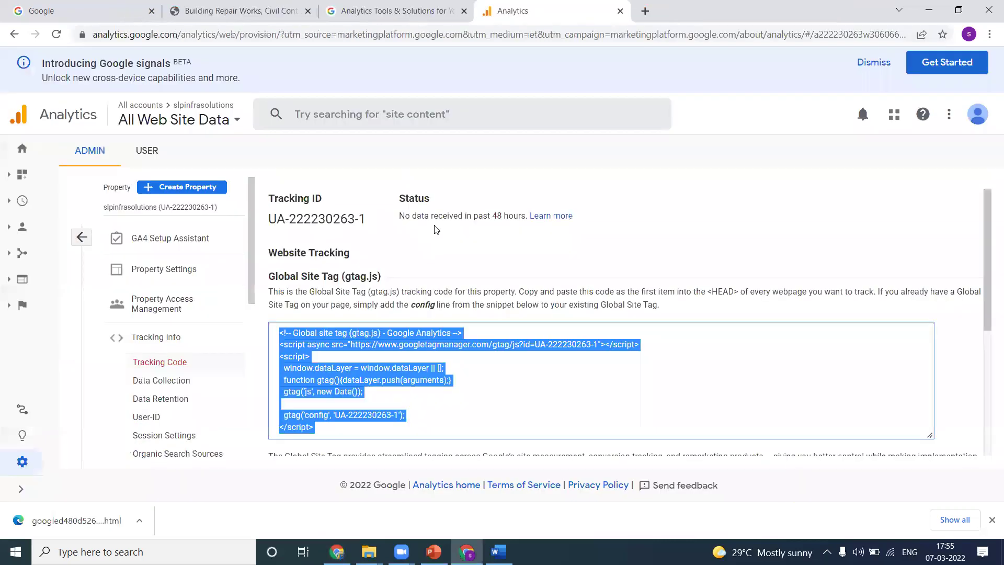
scroll(376, 322, down, 3)
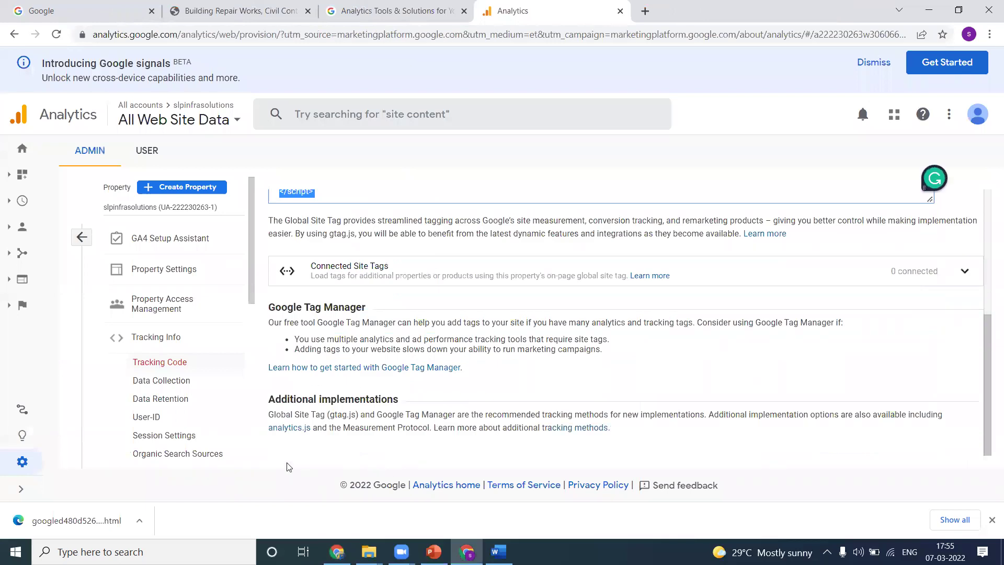
click(23, 201)
click(83, 249)
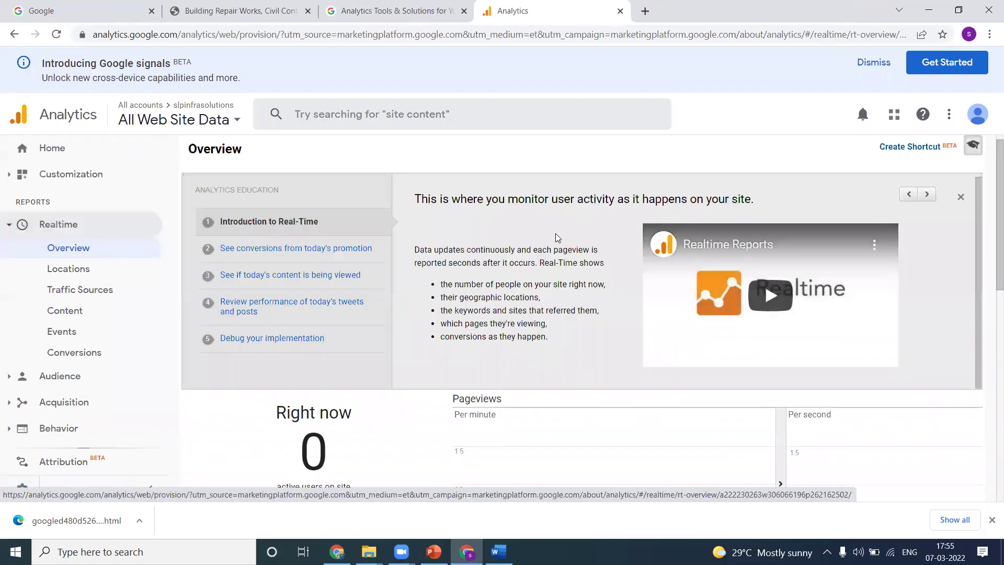
- Reload the SLP Infra site and confirm Realtime shows 1 active user from India
click(253, 7)
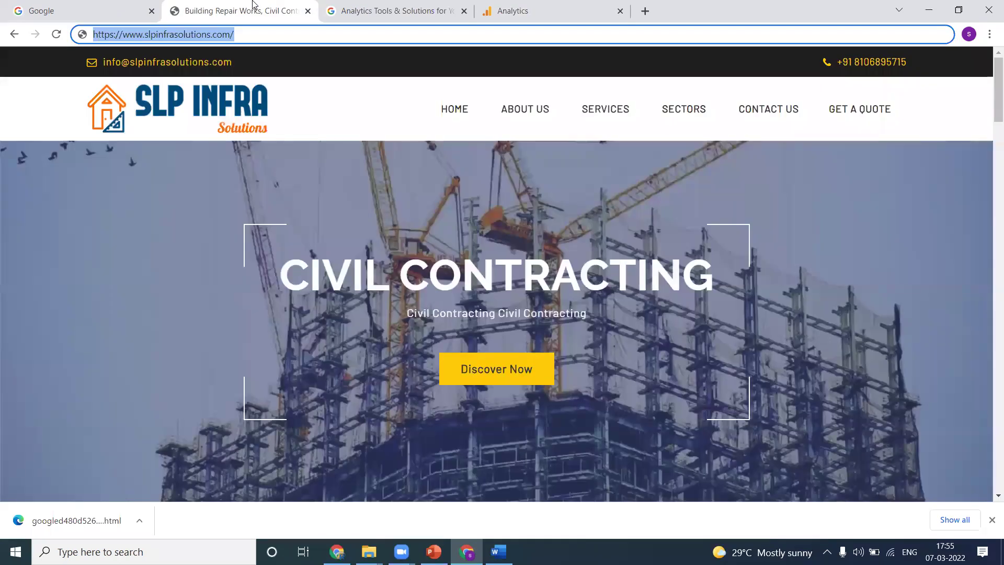
key(Return)
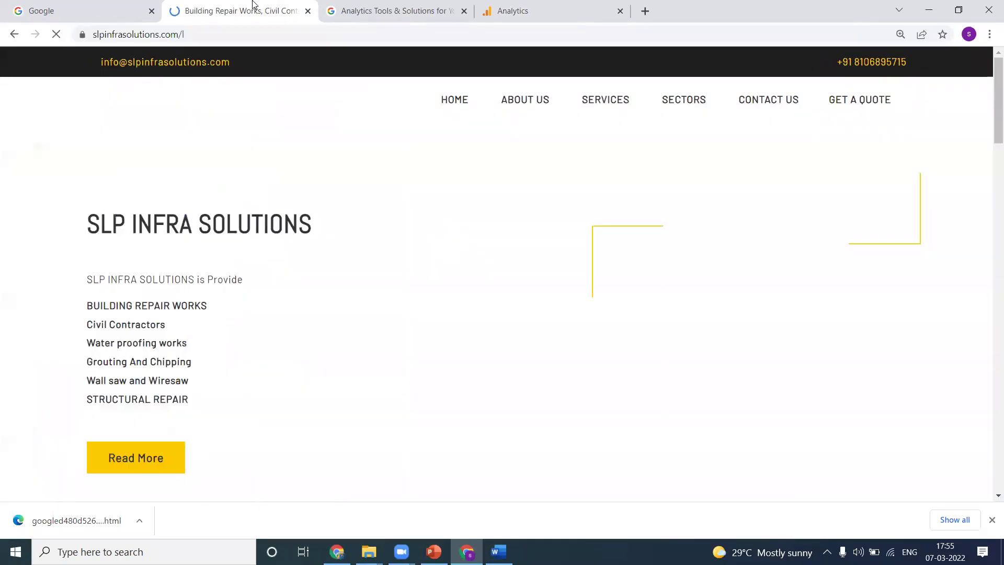
scroll(371, 147, down, 5)
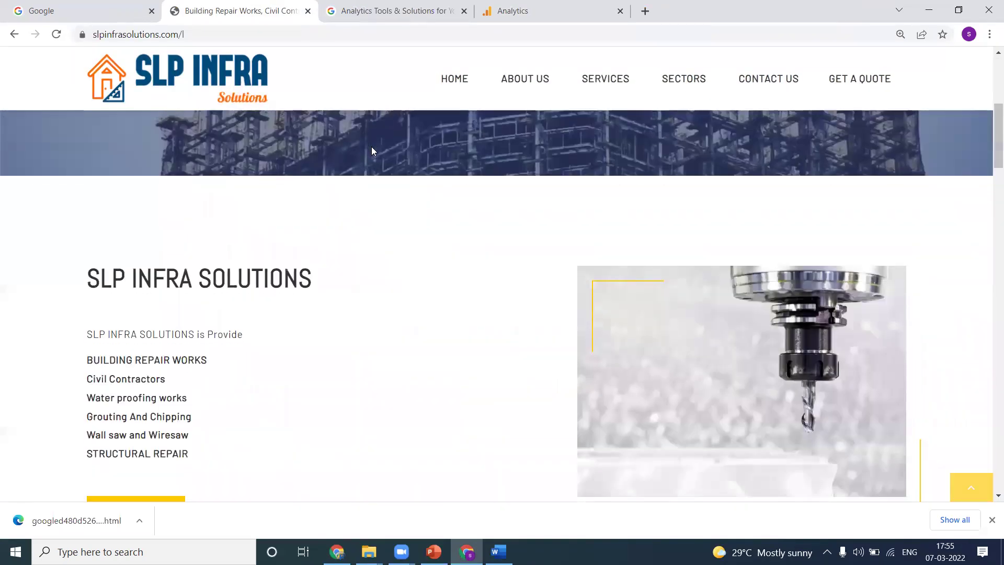
scroll(371, 146, down, 4)
scroll(370, 147, down, 5)
scroll(379, 172, down, 3)
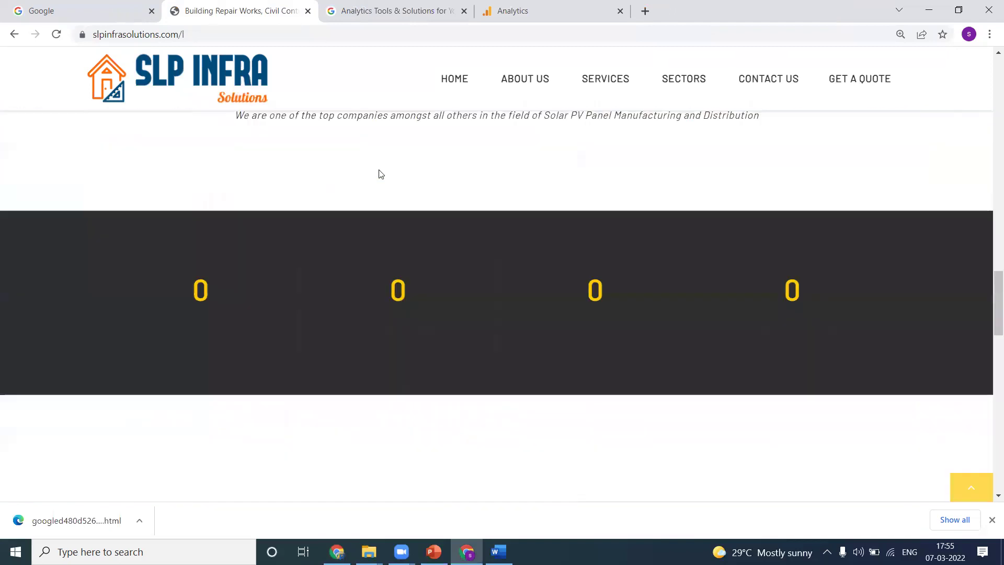
scroll(379, 174, down, 3)
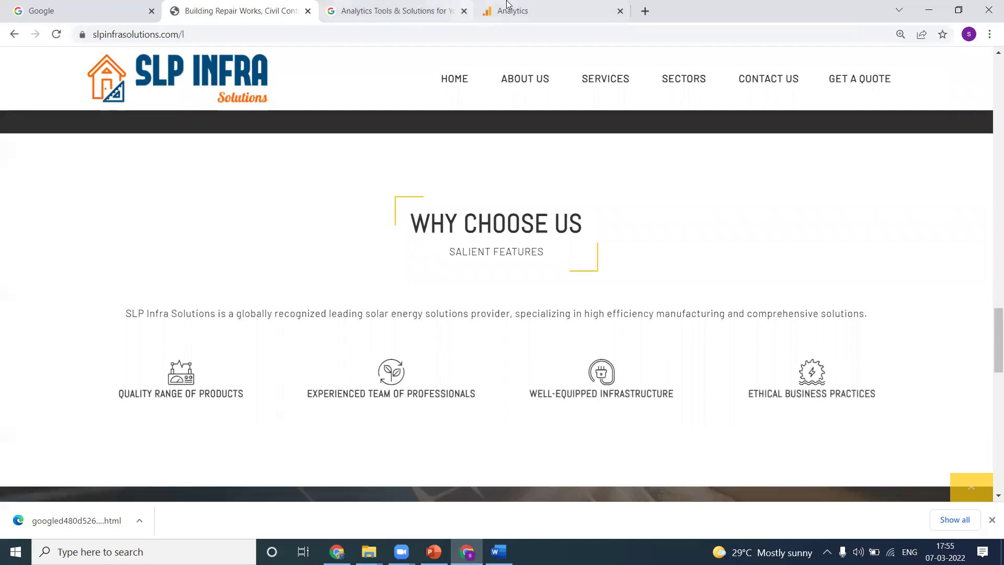
click(506, 11)
scroll(430, 206, down, 3)
scroll(427, 204, down, 2)
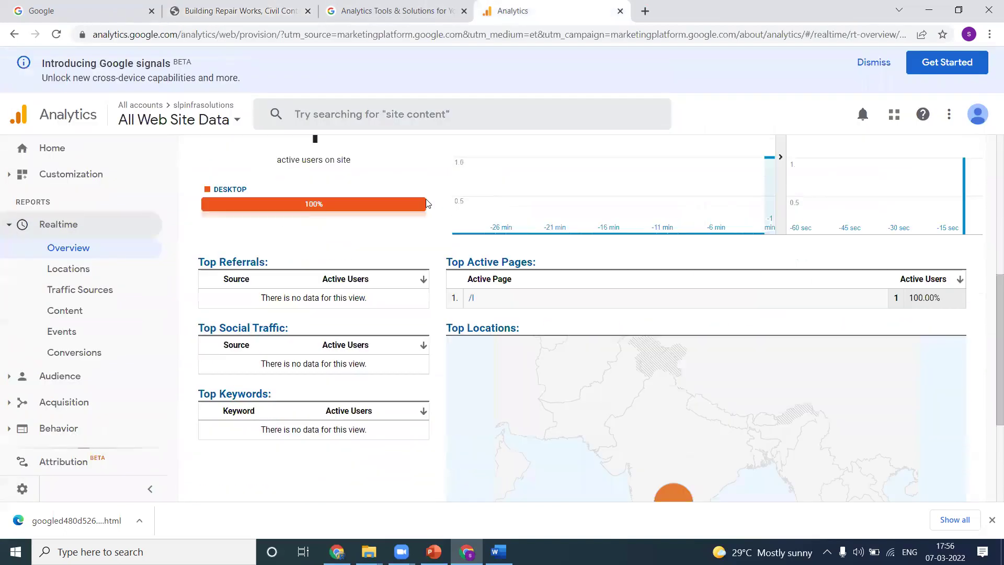
scroll(428, 204, down, 2)
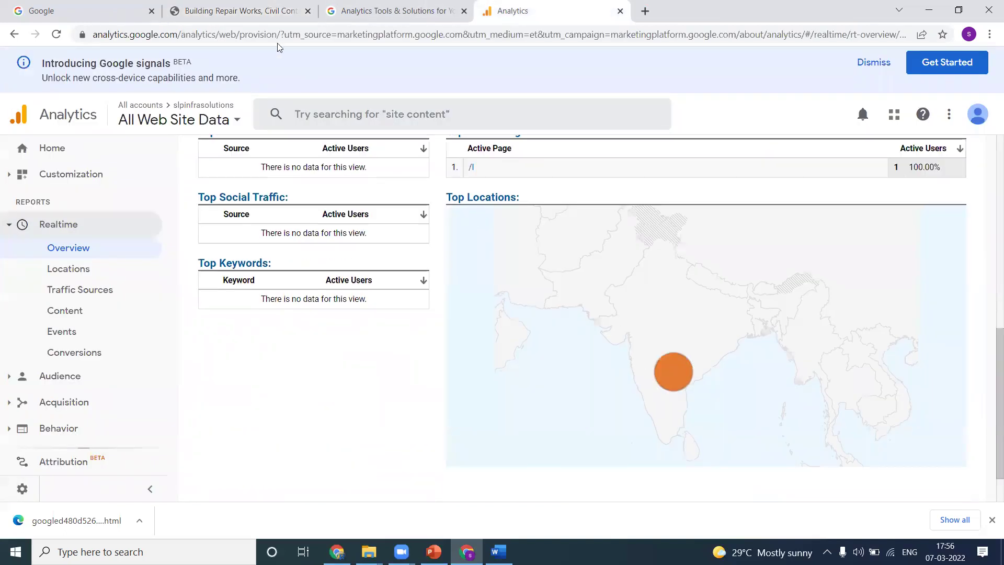
click(251, 11)
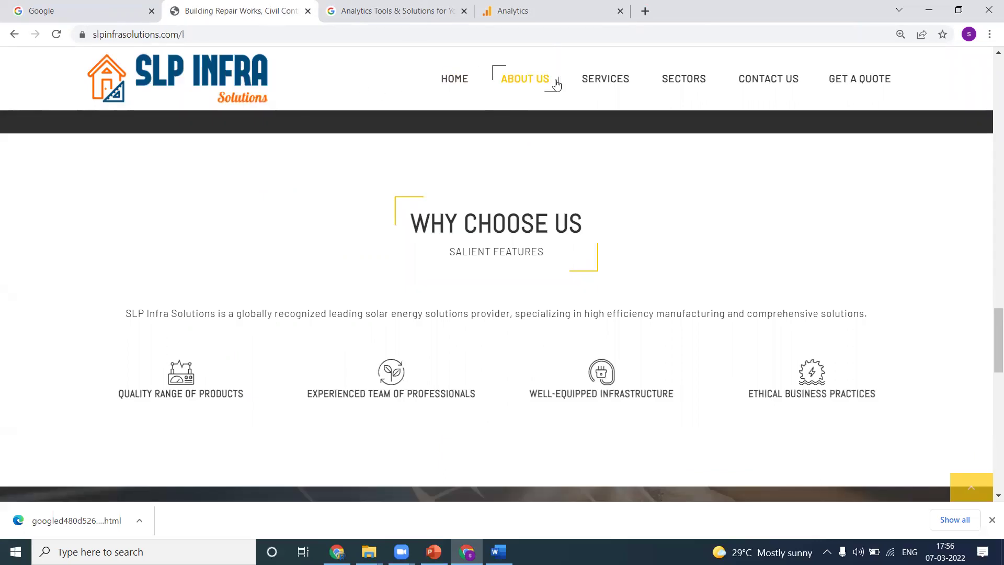
mouse_move(605, 79)
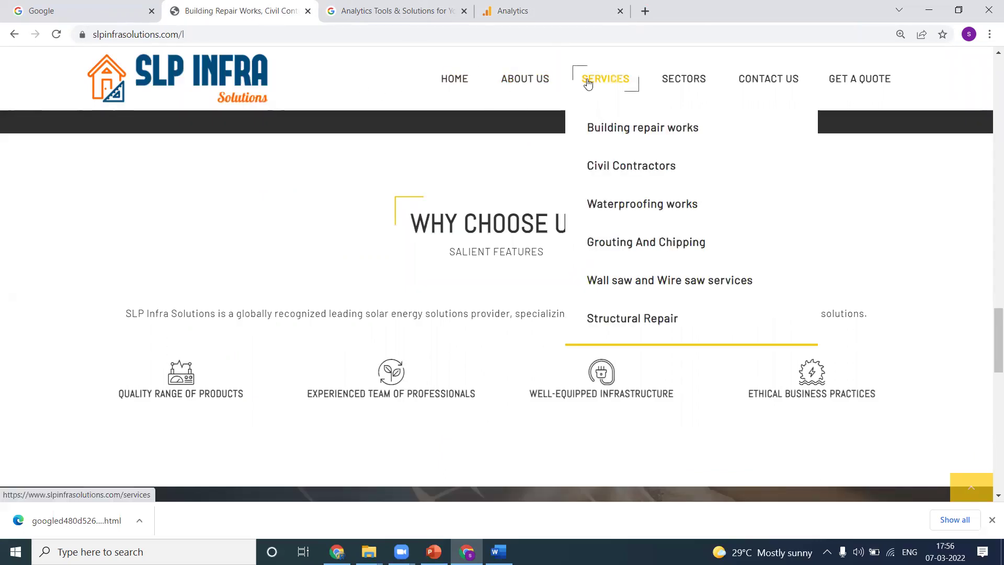
- Visit the Building repair works page and see /services/building-repair-works as Realtime's active page
click(601, 122)
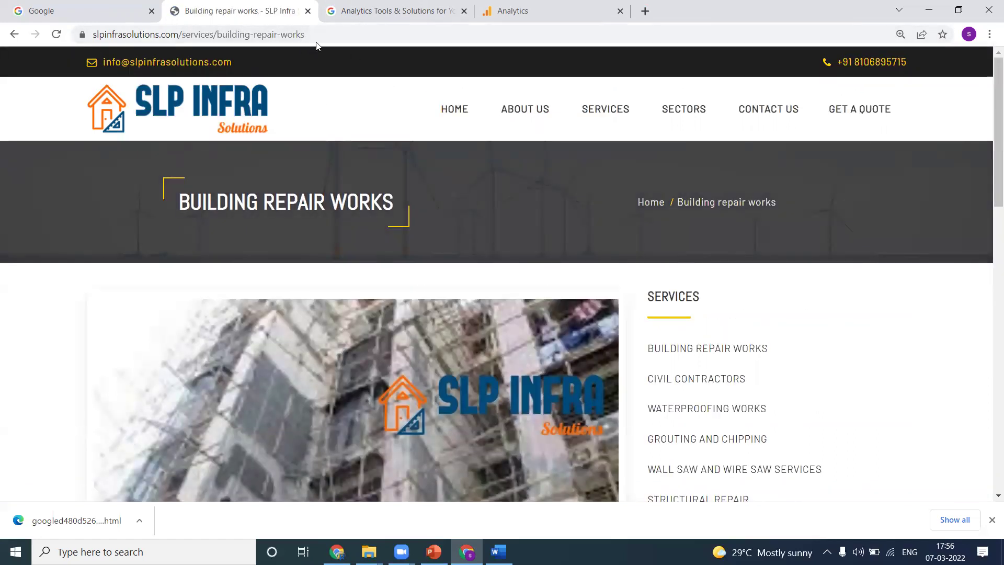
scroll(282, 142, down, 7)
scroll(276, 171, down, 5)
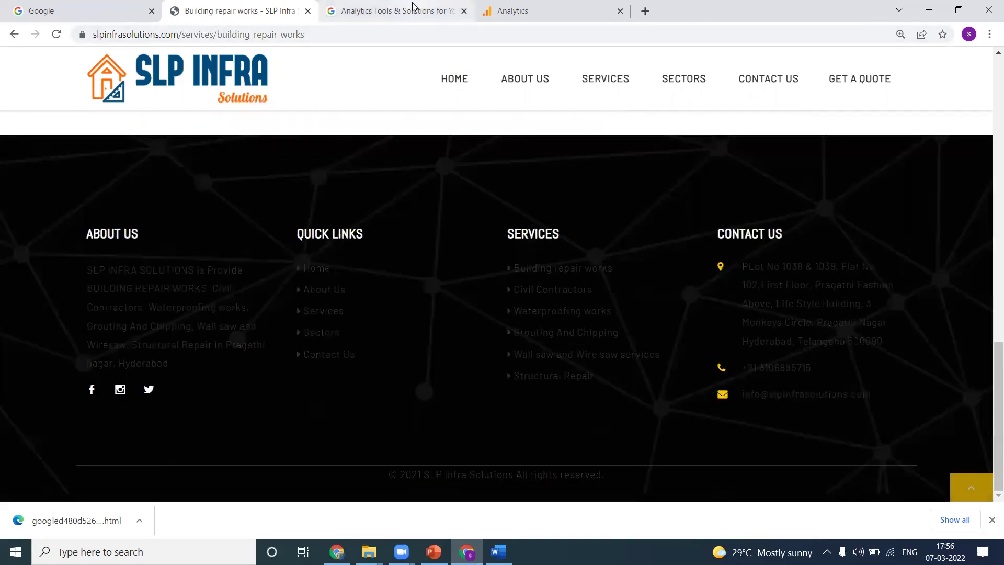
click(492, 6)
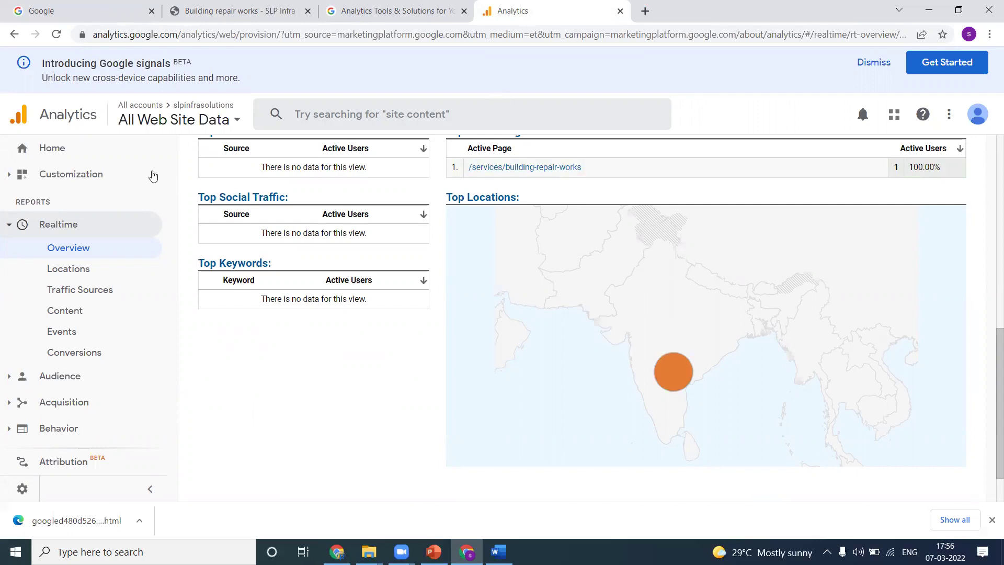
- Review the Home dashboard's active user and the empty Audience overview, then return to Building repair works
click(82, 152)
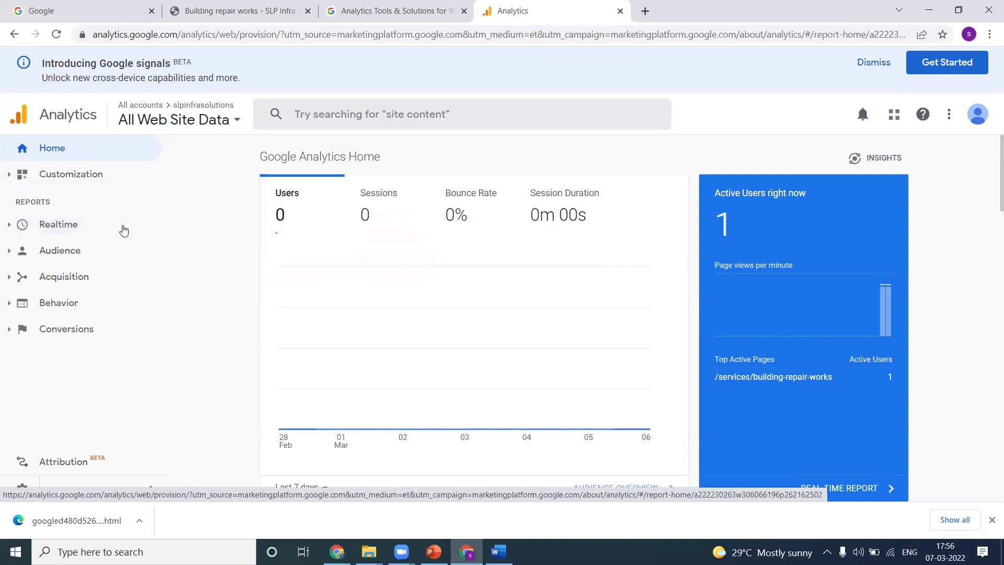
click(74, 250)
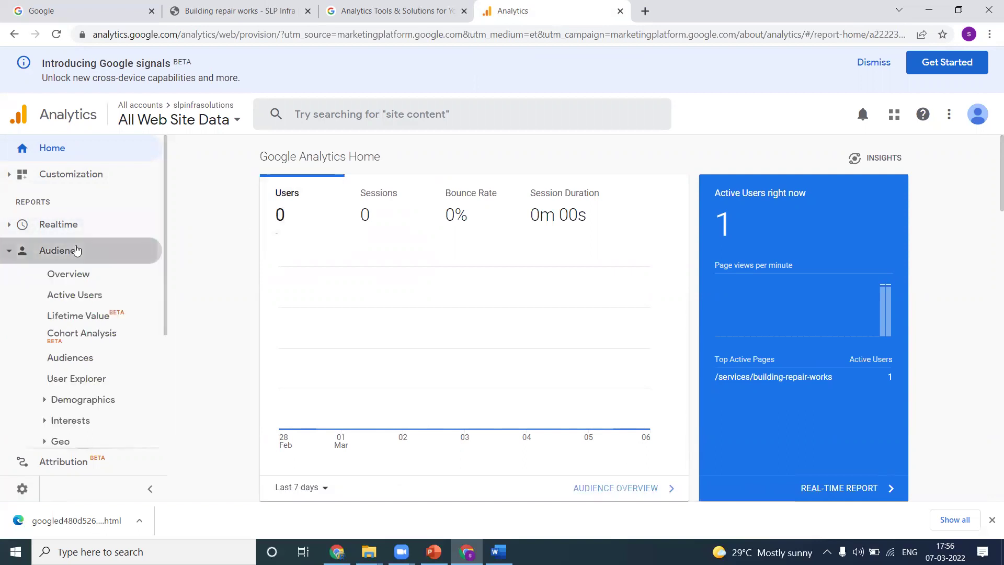
click(112, 274)
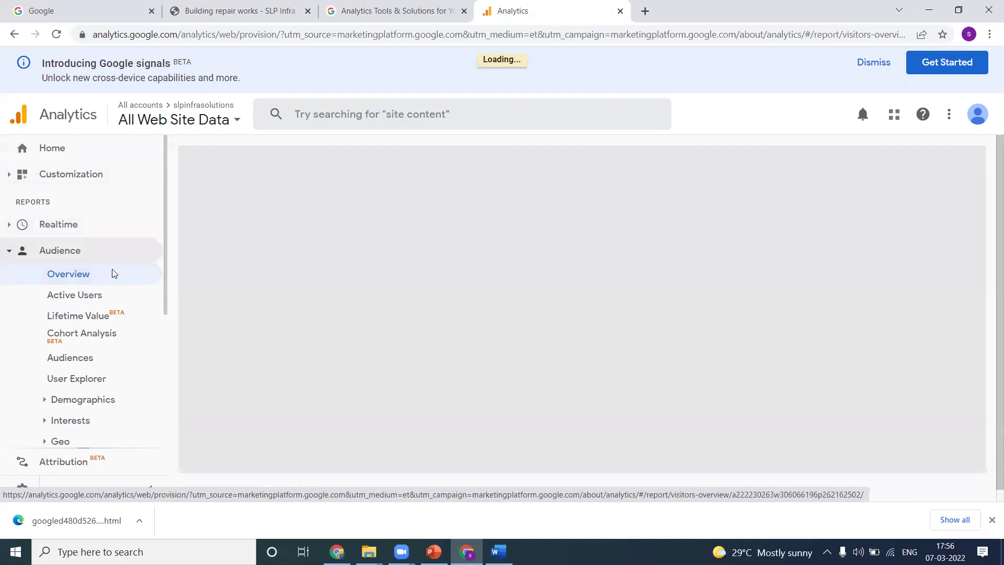
scroll(362, 268, down, 4)
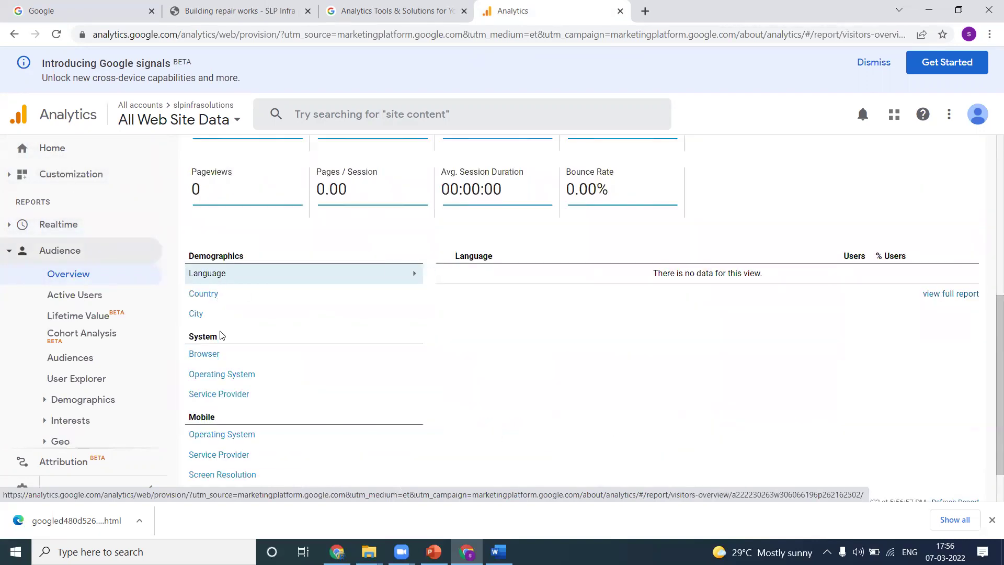
scroll(219, 397, down, 2)
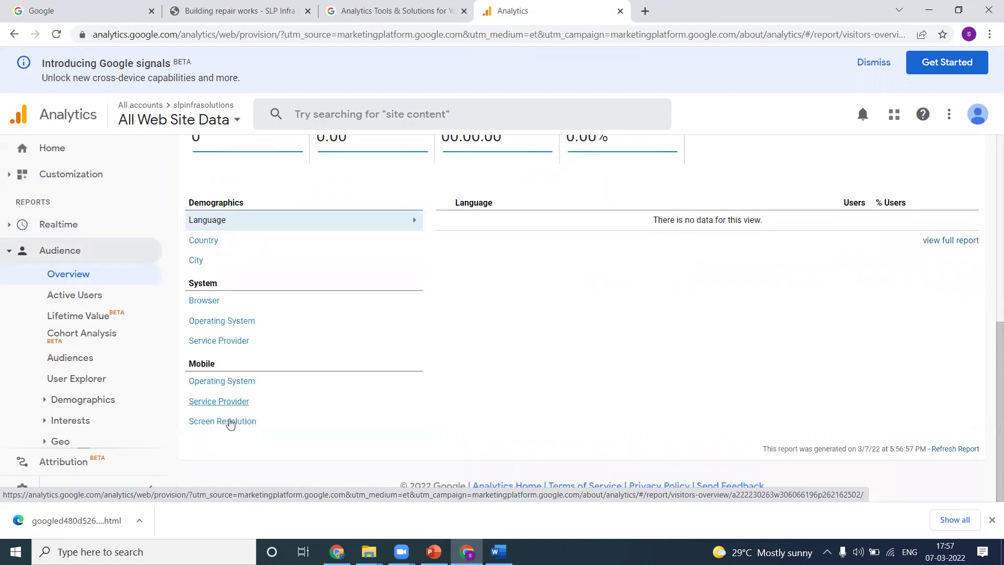
click(83, 155)
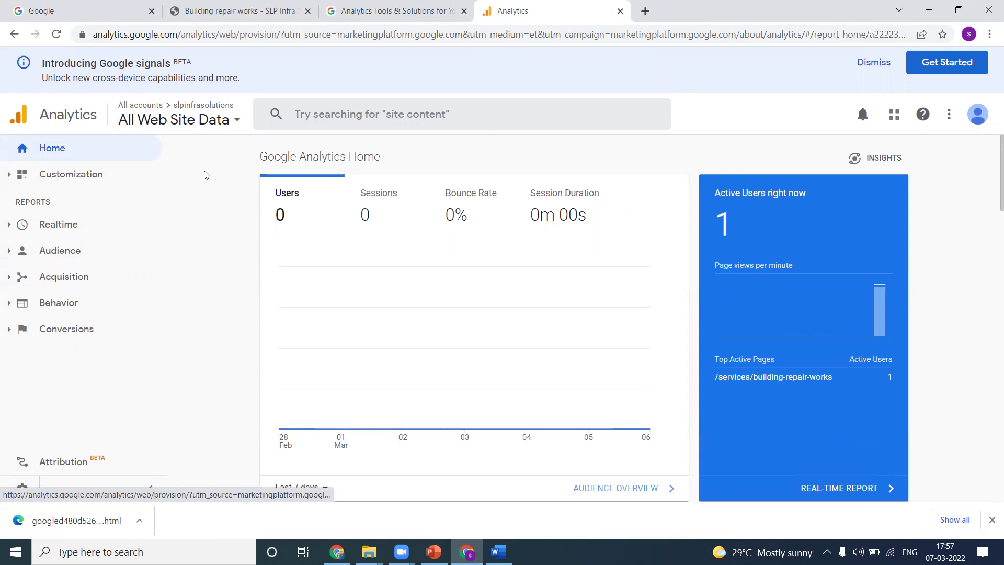
click(255, 7)
scroll(298, 199, up, 5)
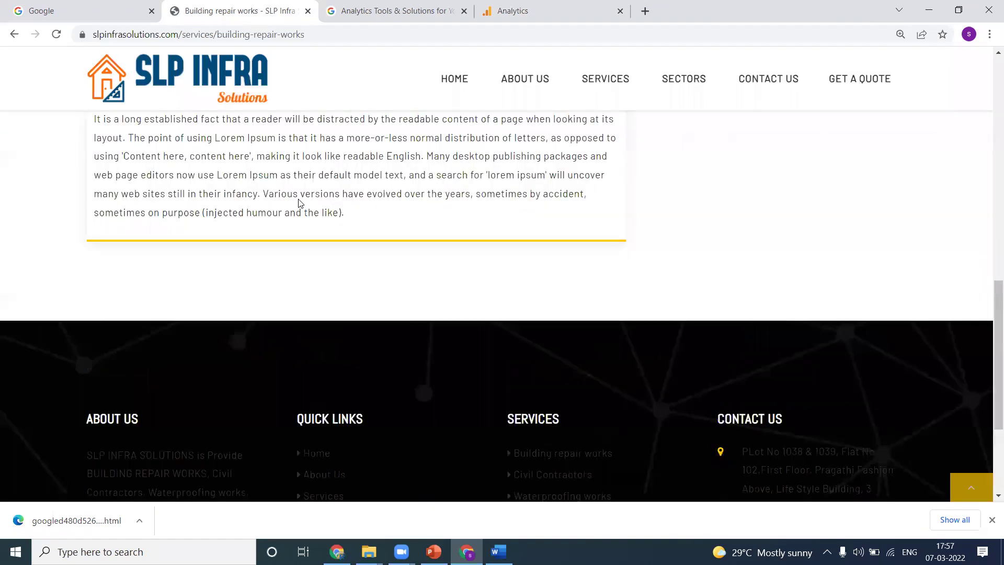
scroll(298, 198, up, 5)
scroll(299, 198, up, 5)
scroll(299, 198, up, 2)
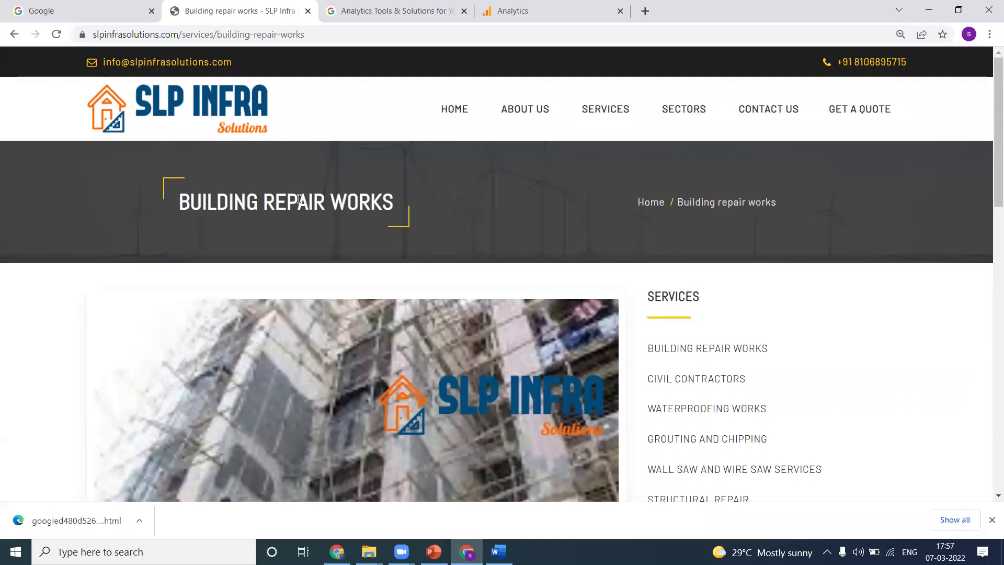
- Bring up the Digital Rakesh YouTube channel's videos page
click(337, 551)
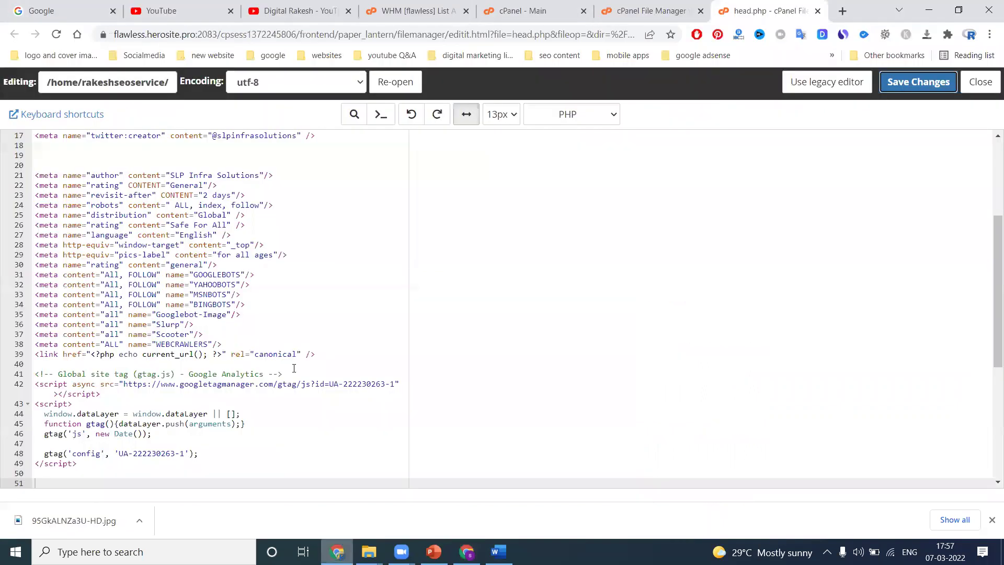
click(270, 10)
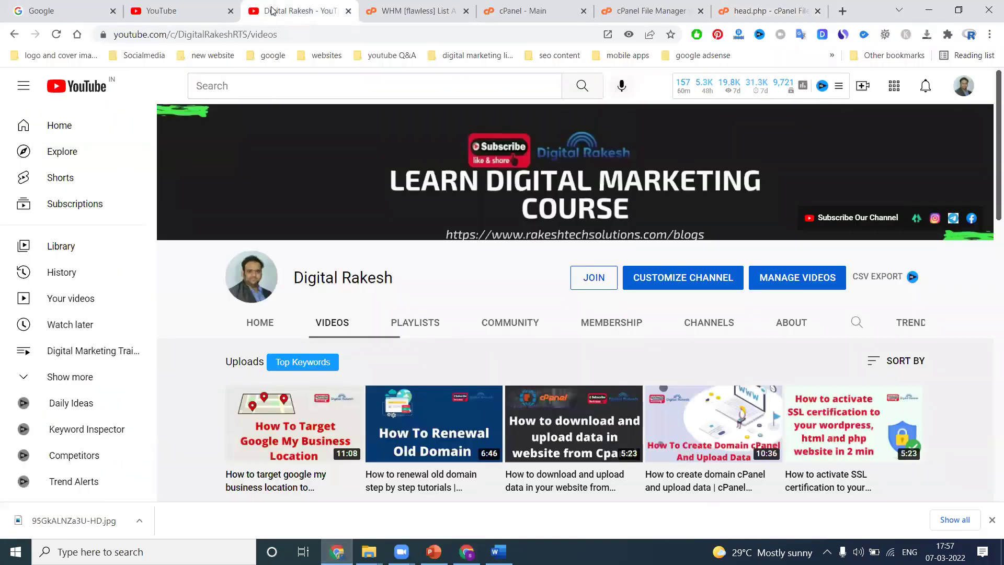